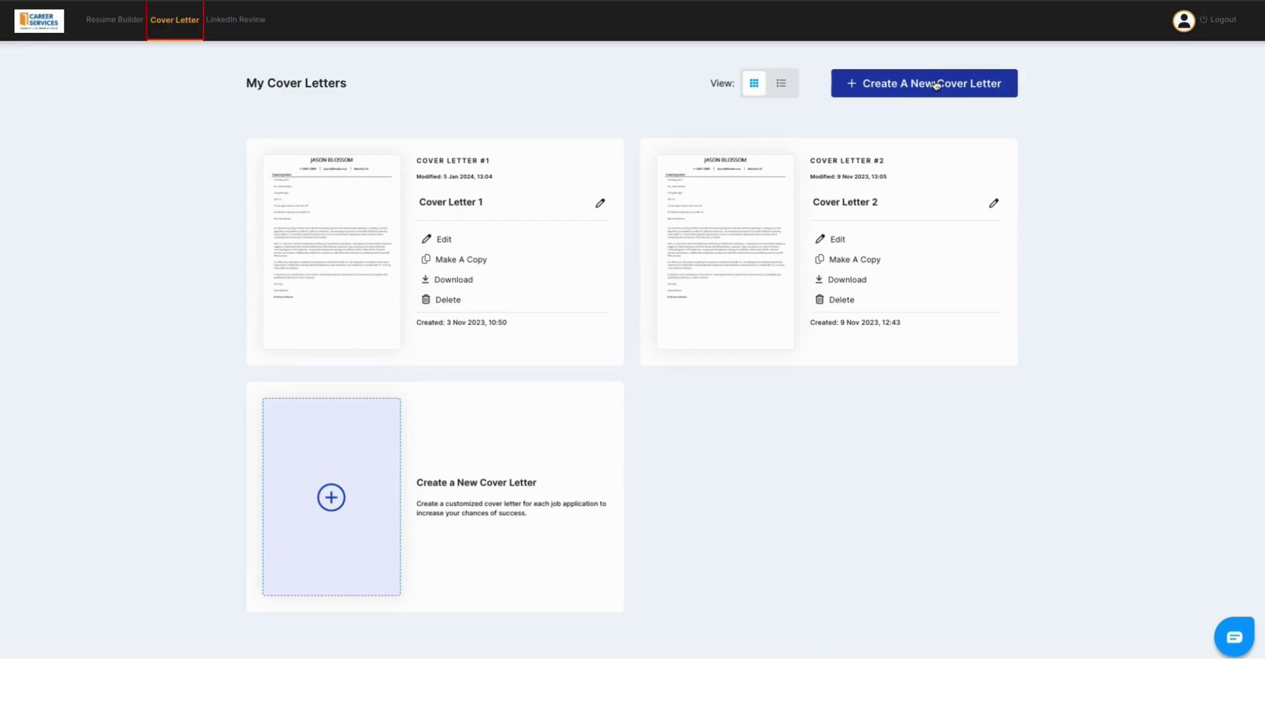
- Create a new cover letter using the Simple Black - CL design's Cover Letter Sample
{"action": "left_click", "coordinate": [936, 85]}
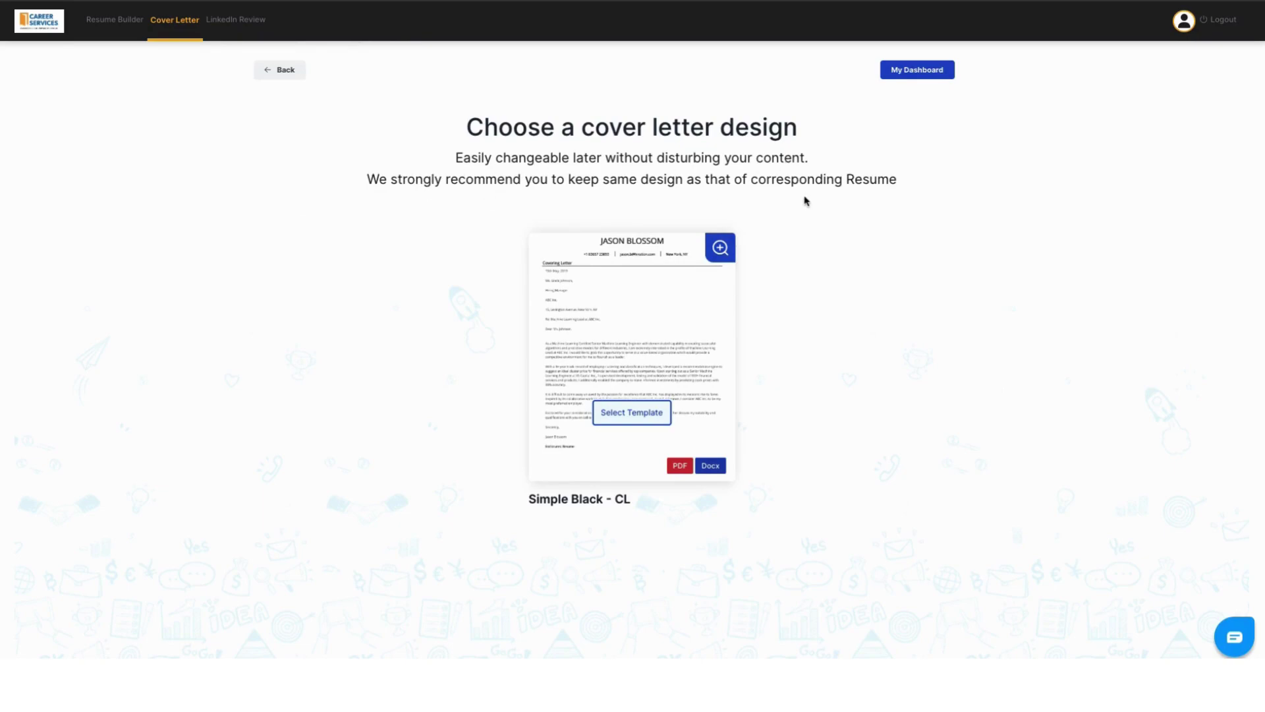
{"action": "left_click", "coordinate": [644, 414]}
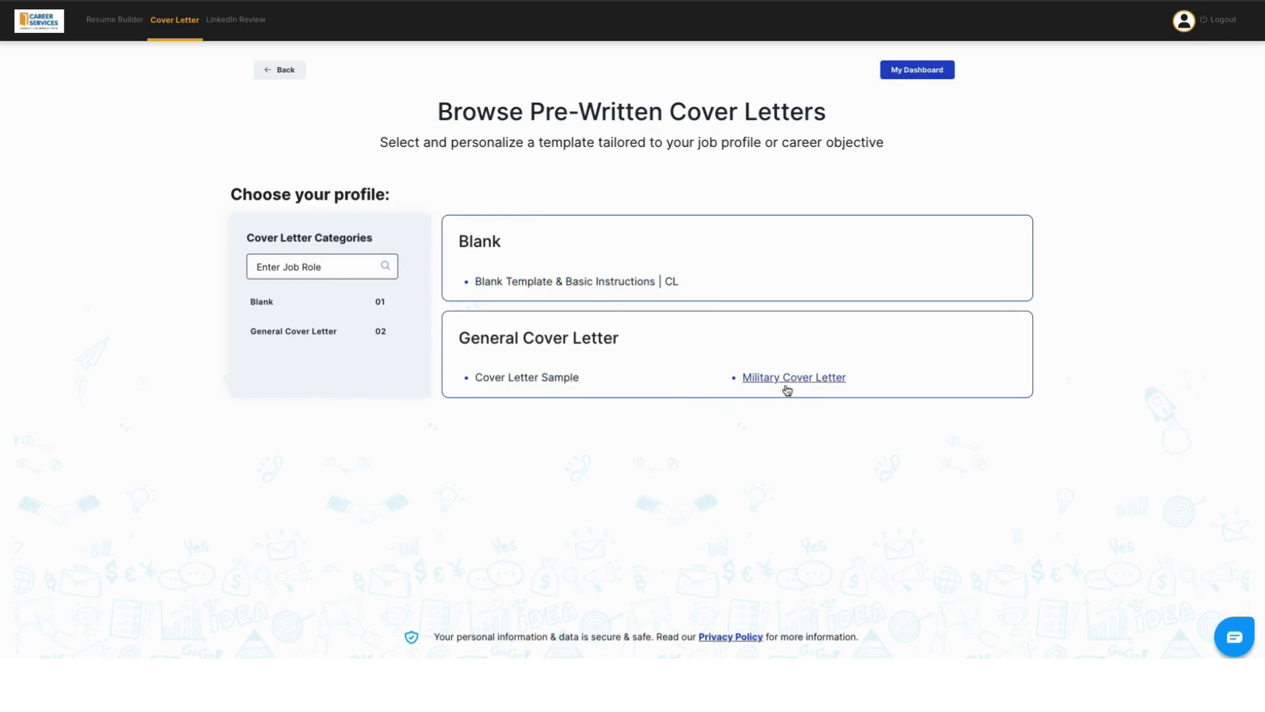
{"action": "left_click", "coordinate": [527, 381]}
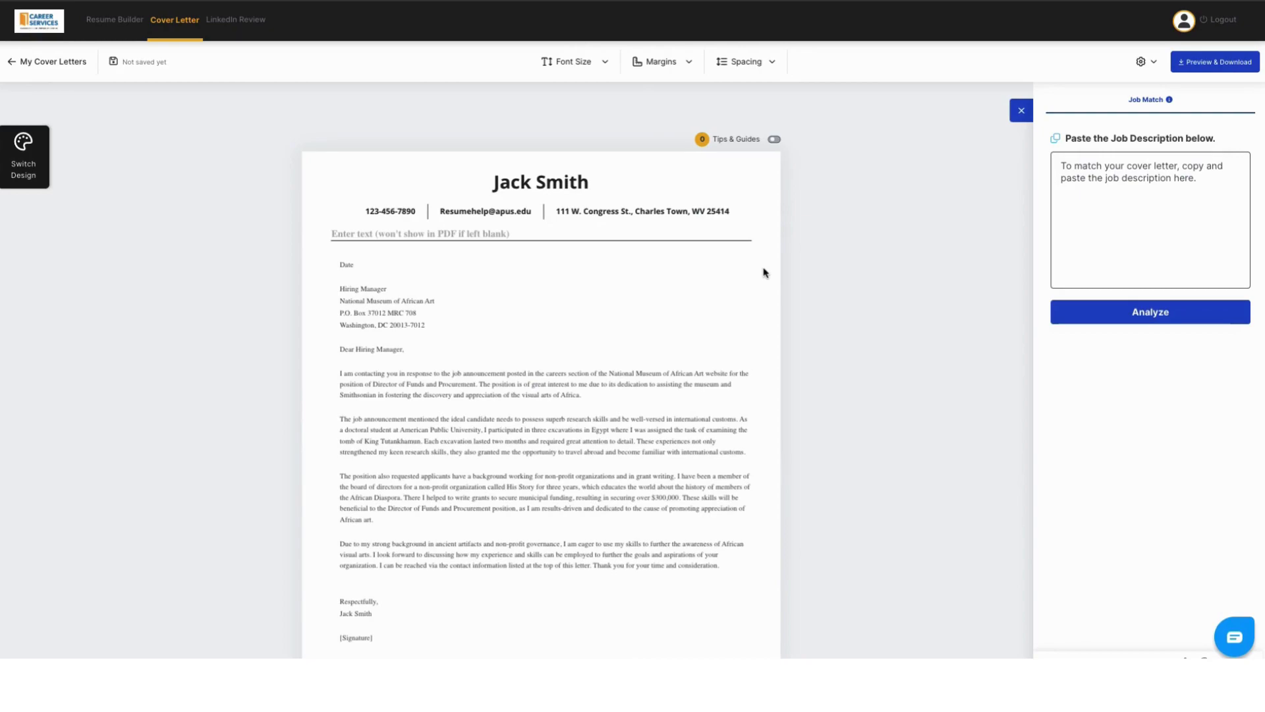
- Enable Tips & Guides, then read and close the name and contact-detail tips
{"action": "left_click", "coordinate": [774, 141]}
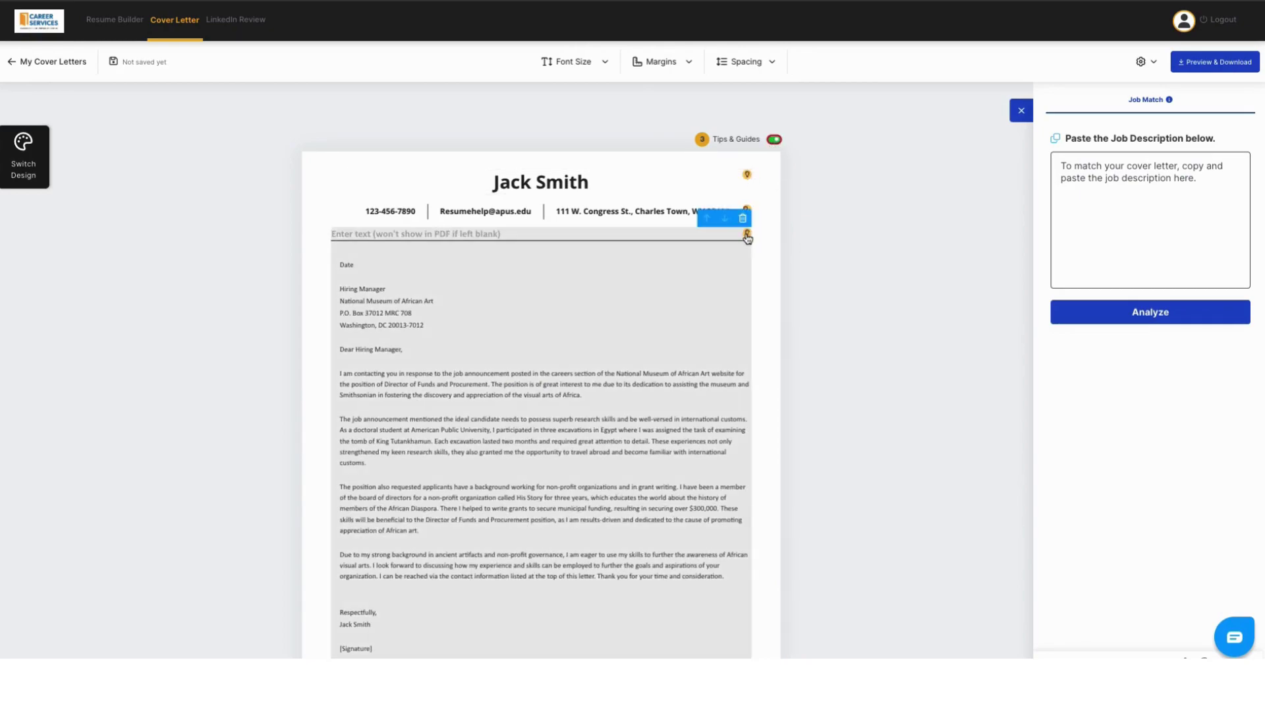
{"action": "left_click", "coordinate": [748, 177]}
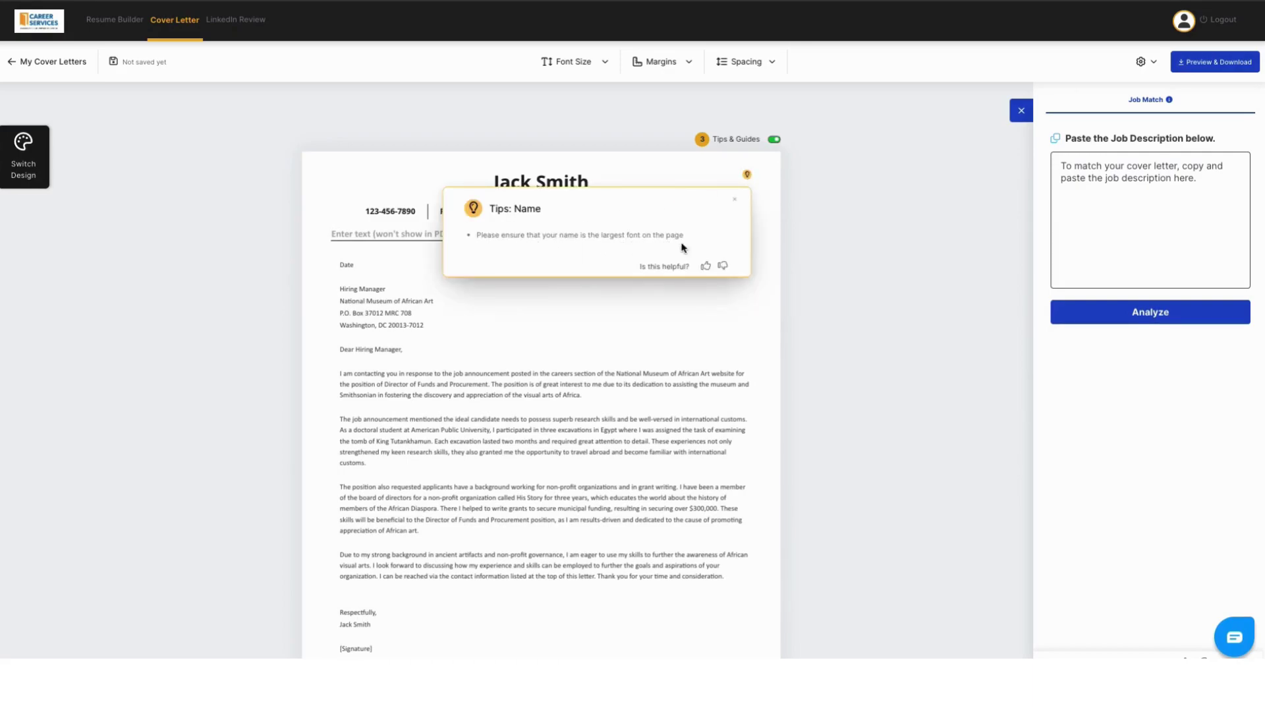
{"action": "left_click", "coordinate": [735, 198]}
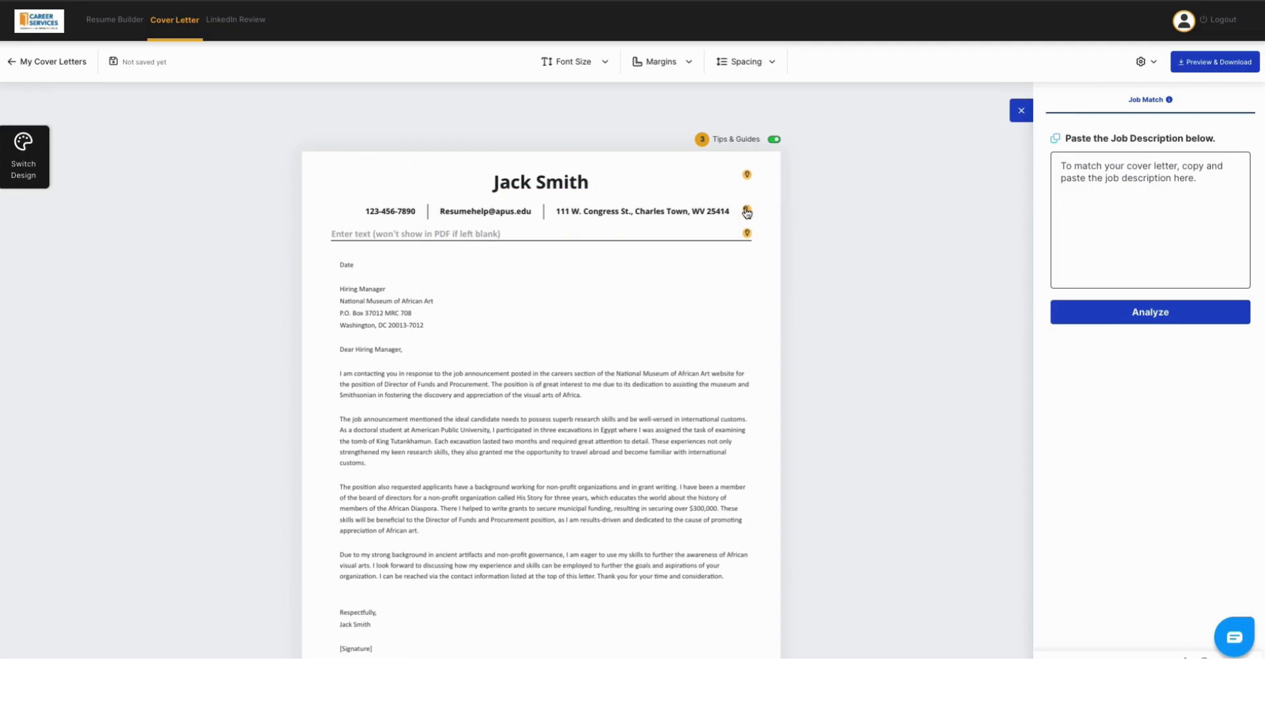
{"action": "left_click", "coordinate": [747, 210]}
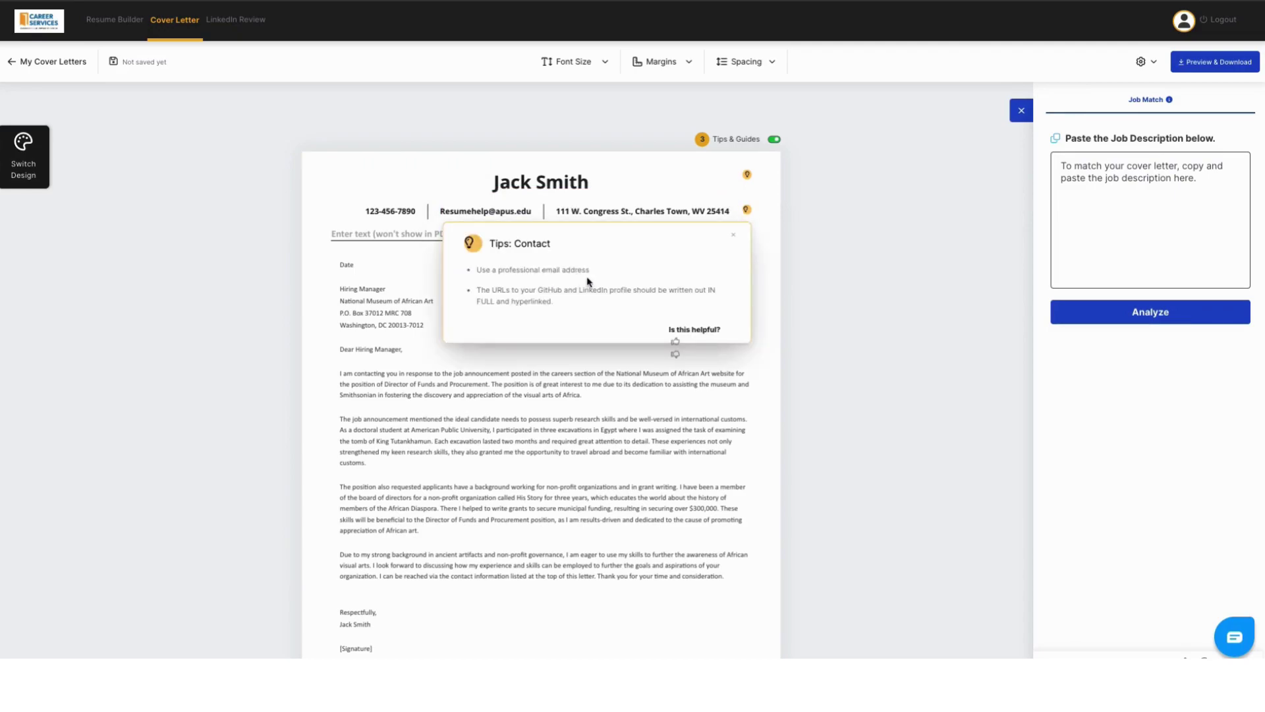
{"action": "left_click", "coordinate": [733, 235]}
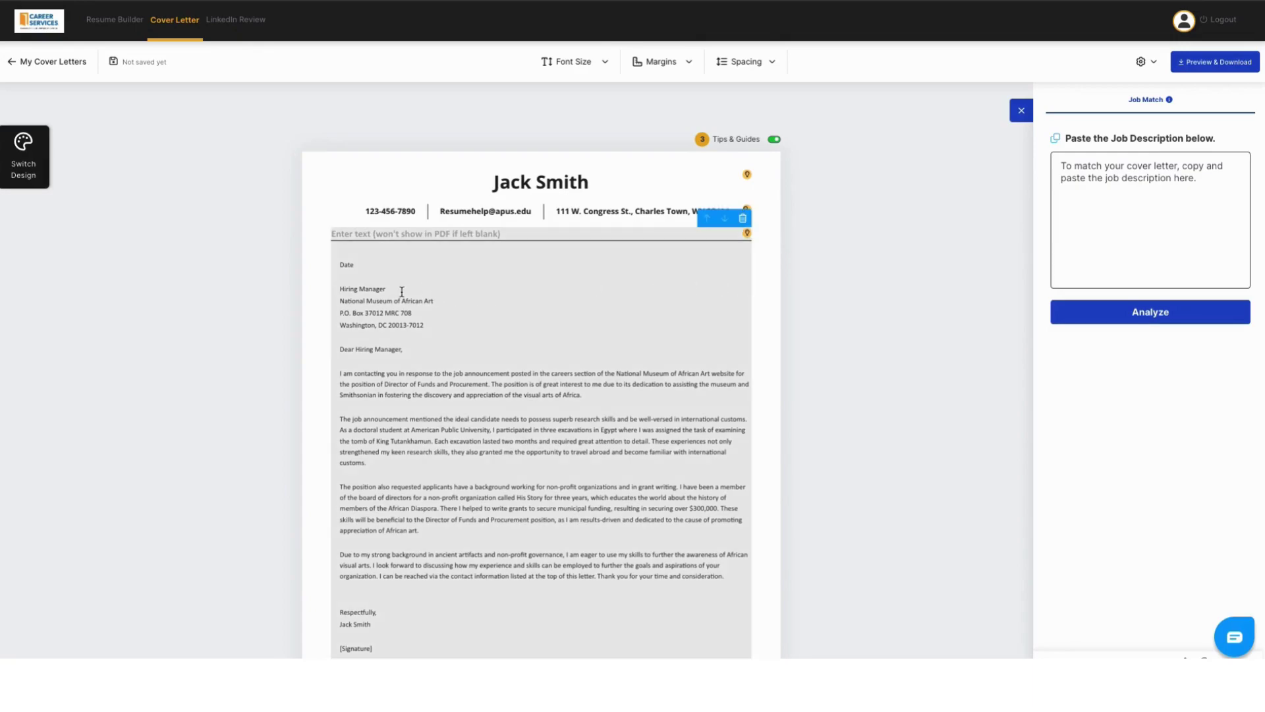
{"action": "scroll", "coordinate": [444, 333], "scroll_direction": "down", "scroll_amount": 1}
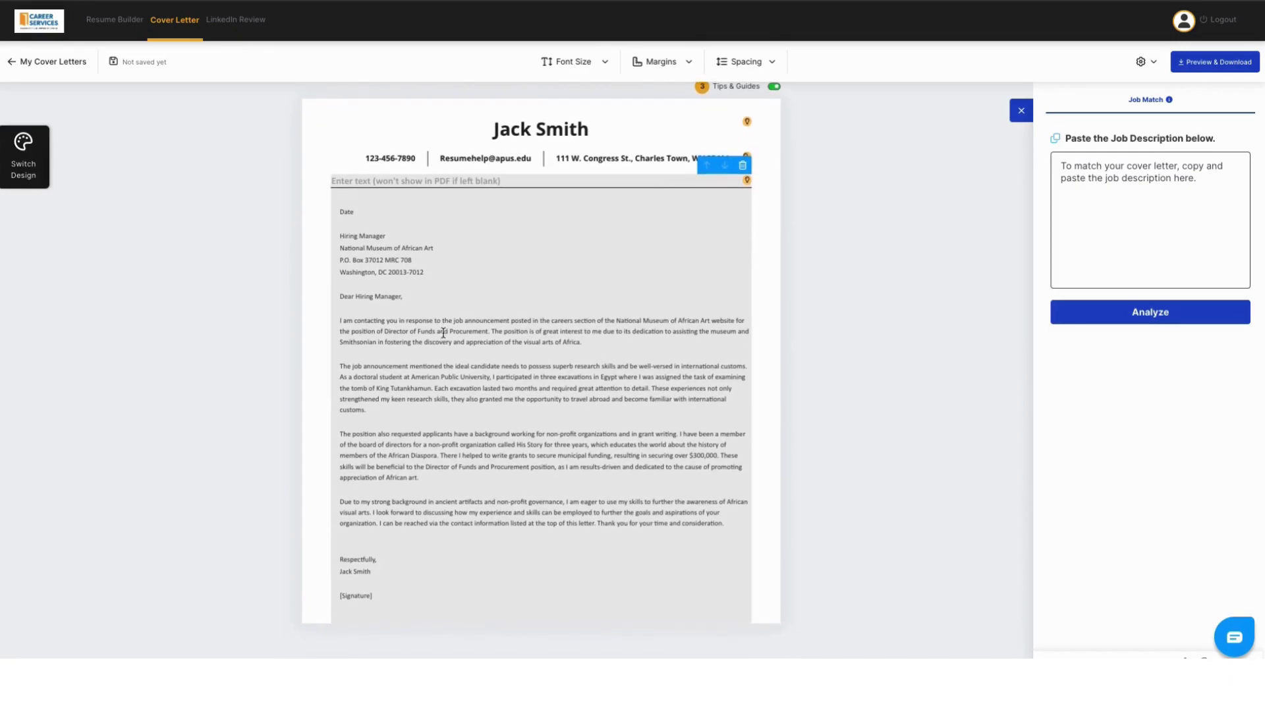
{"action": "scroll", "coordinate": [443, 333], "scroll_direction": "up", "scroll_amount": 1}
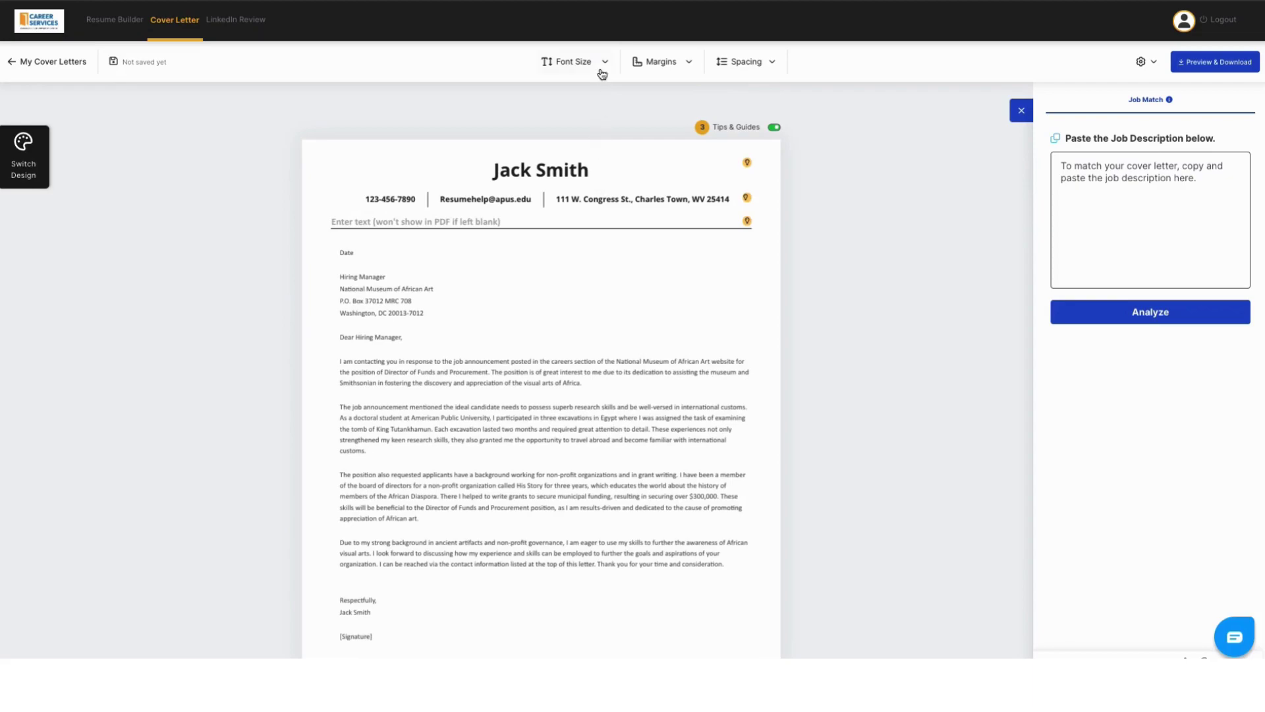
{"action": "left_click", "coordinate": [599, 63]}
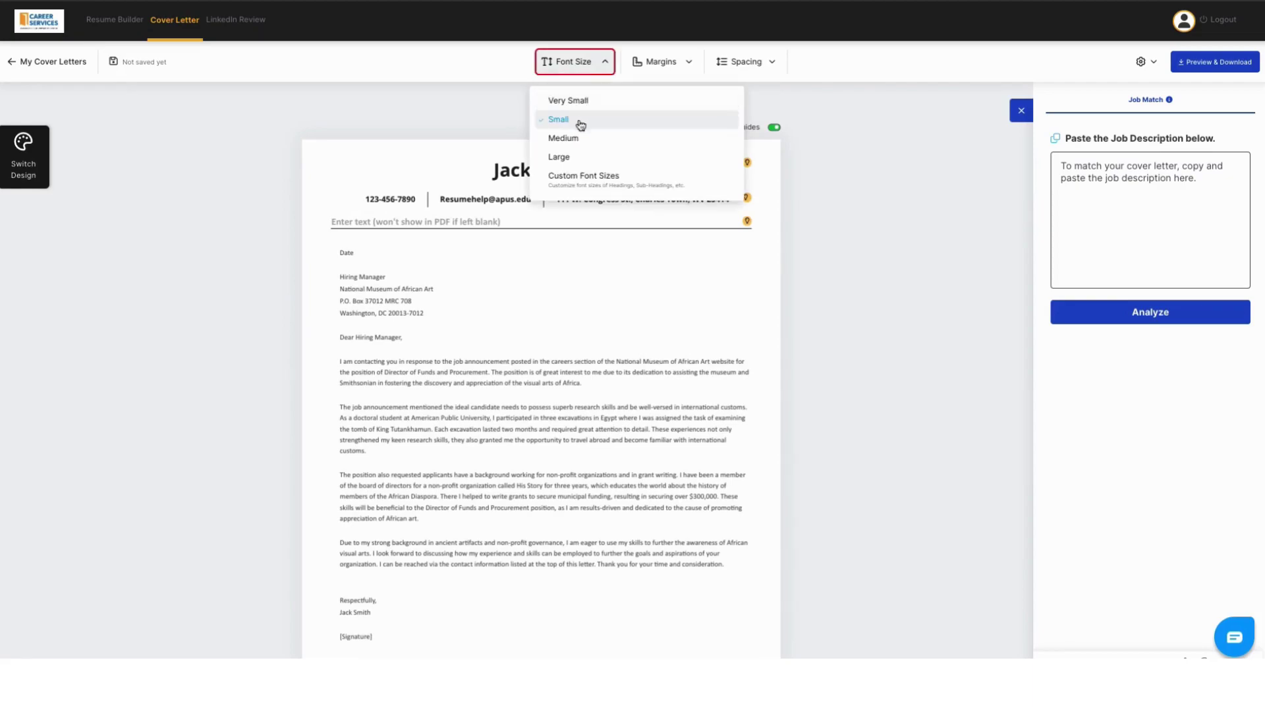
{"action": "left_click", "coordinate": [673, 63]}
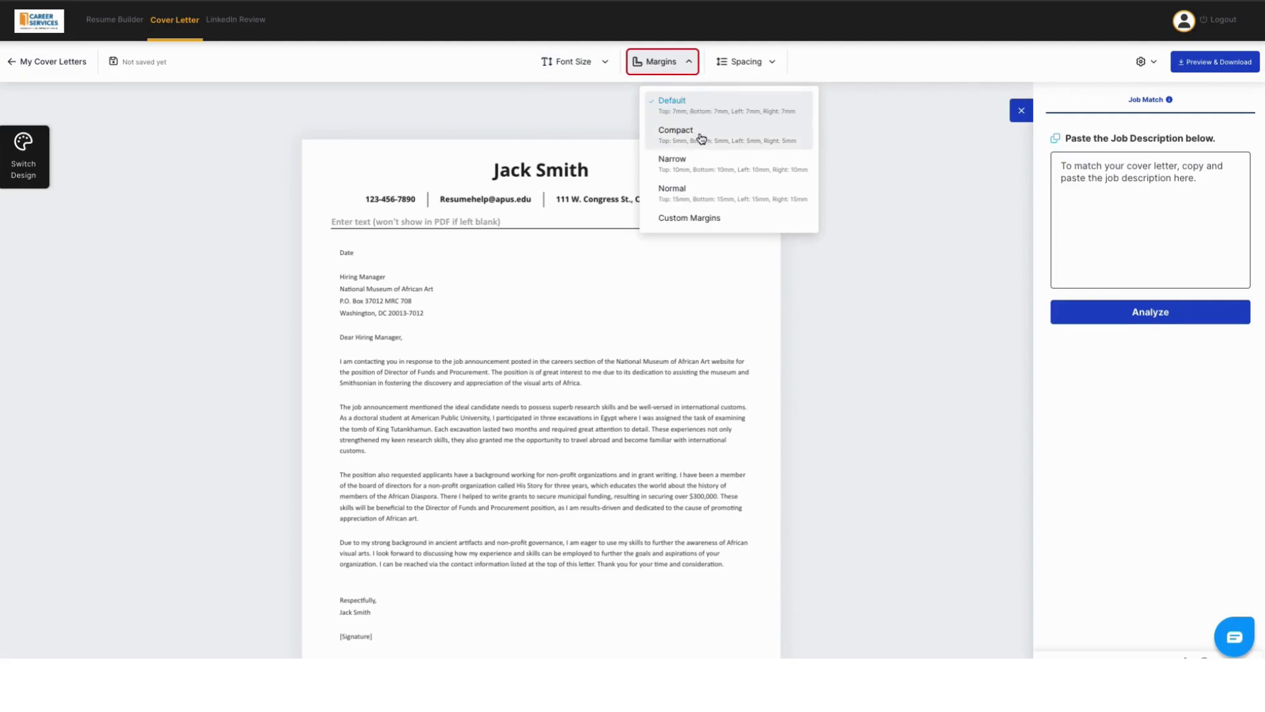
{"action": "left_click", "coordinate": [772, 67]}
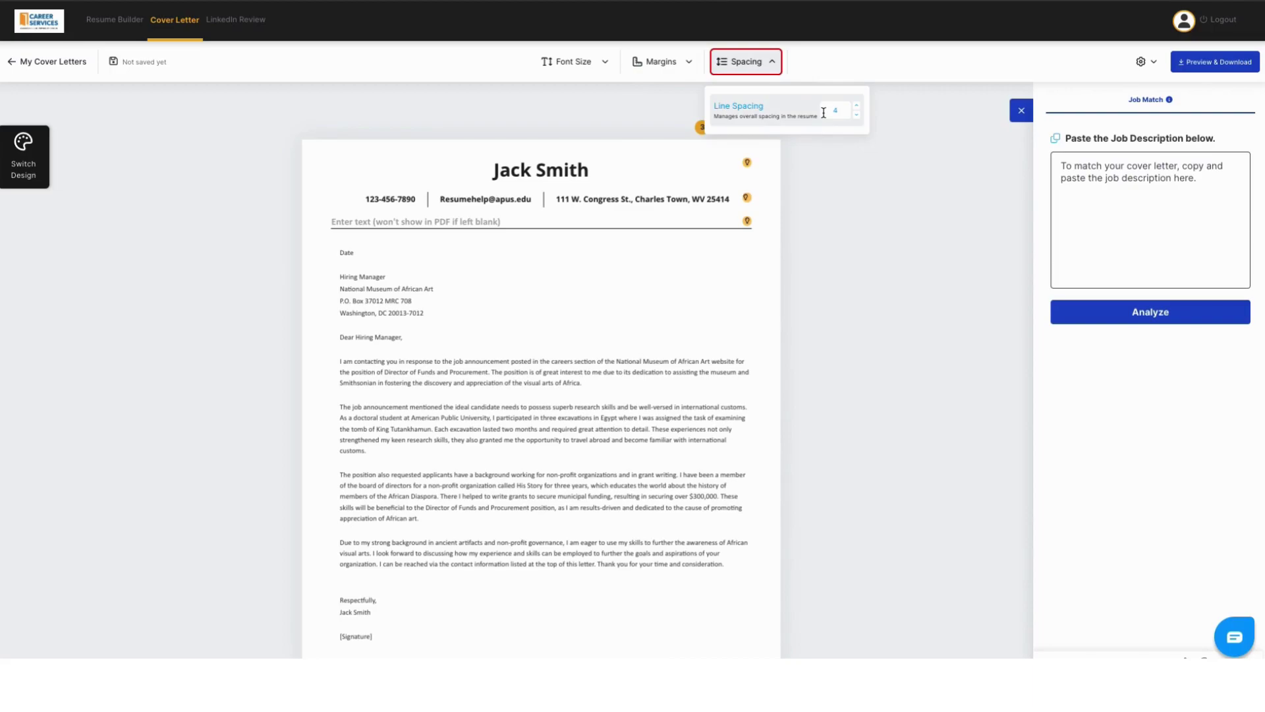
{"action": "left_click", "coordinate": [136, 215]}
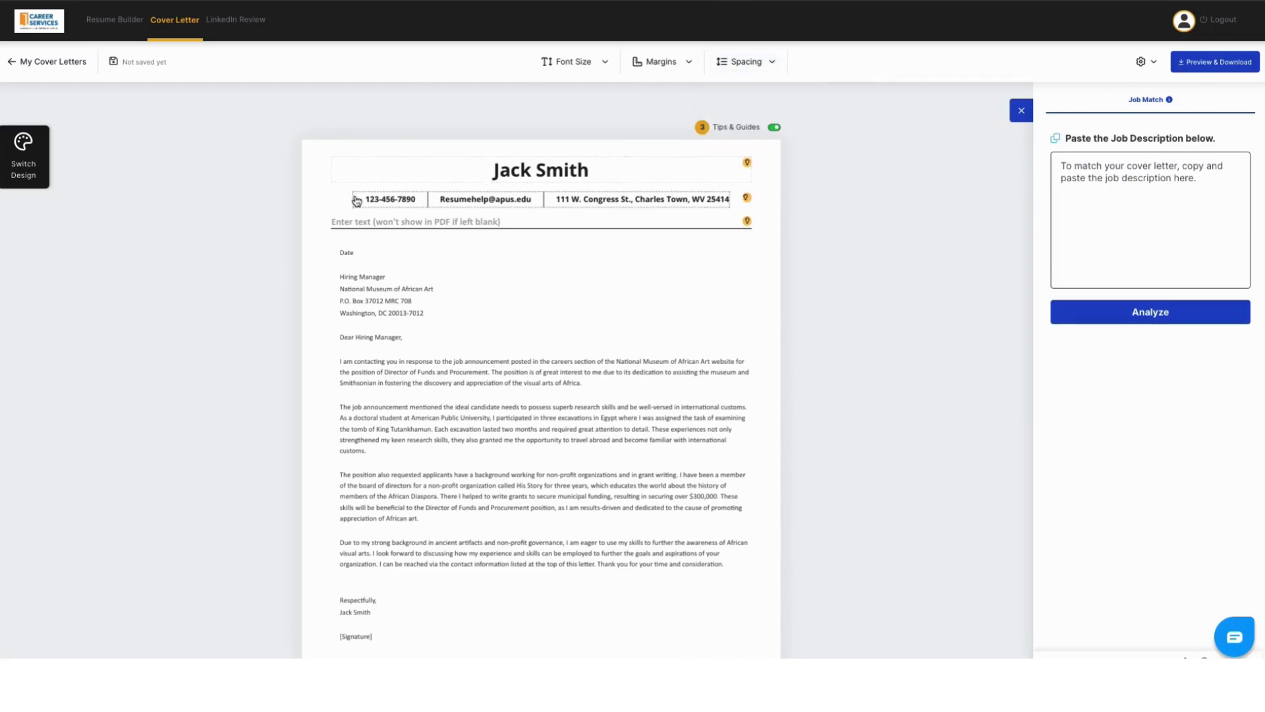
{"action": "scroll", "coordinate": [357, 202], "scroll_direction": "down", "scroll_amount": 3}
{"action": "scroll", "coordinate": [356, 202], "scroll_direction": "up", "scroll_amount": 2}
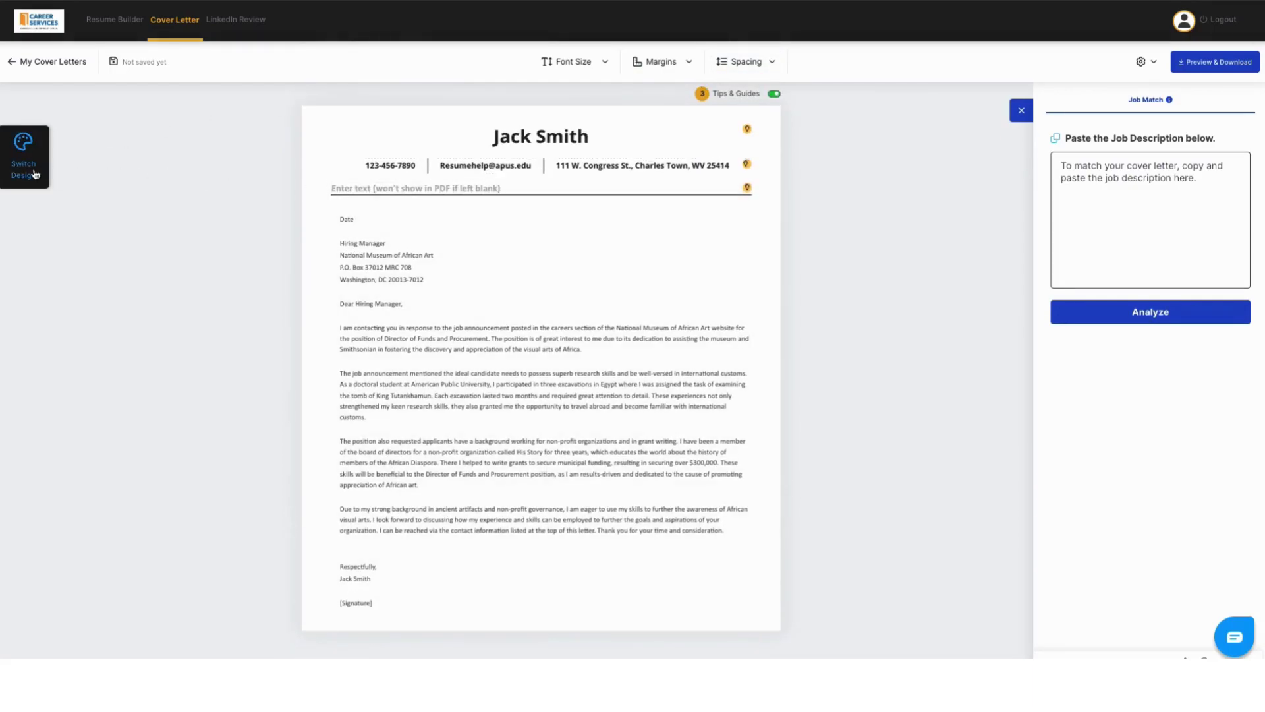
{"action": "left_click", "coordinate": [35, 174]}
{"action": "mouse_move", "coordinate": [183, 247]}
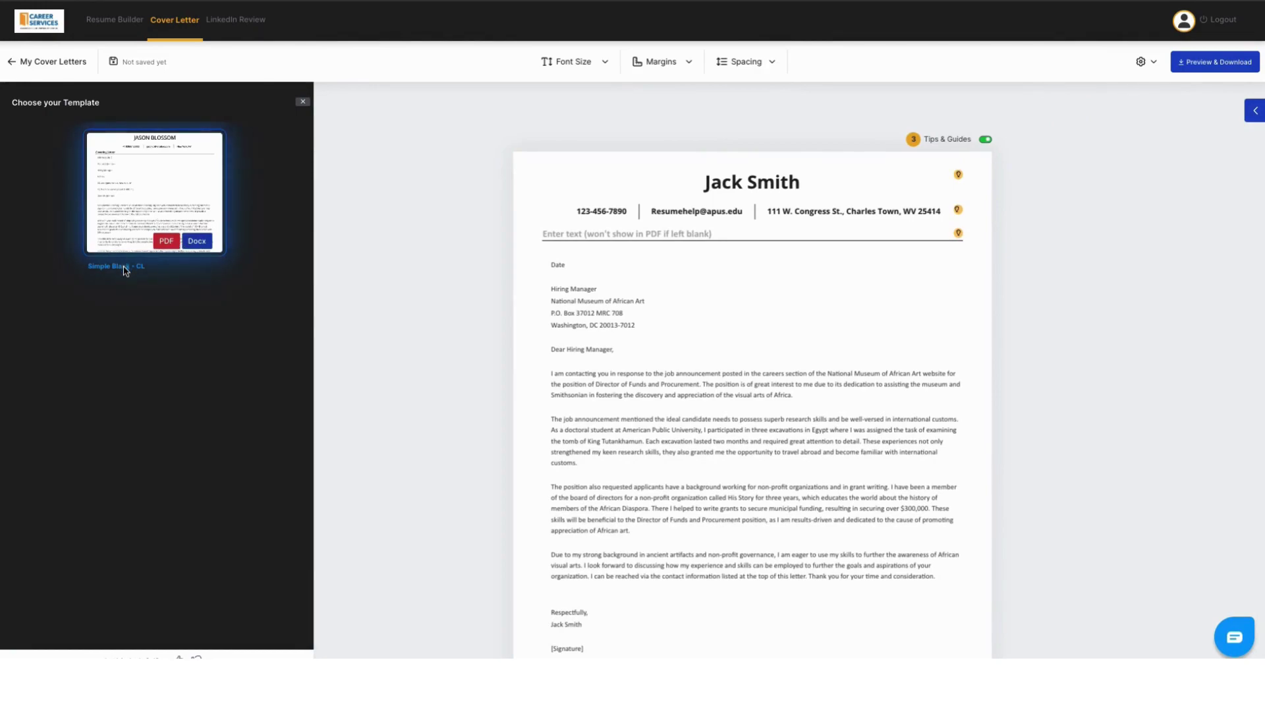
{"action": "left_click", "coordinate": [303, 103]}
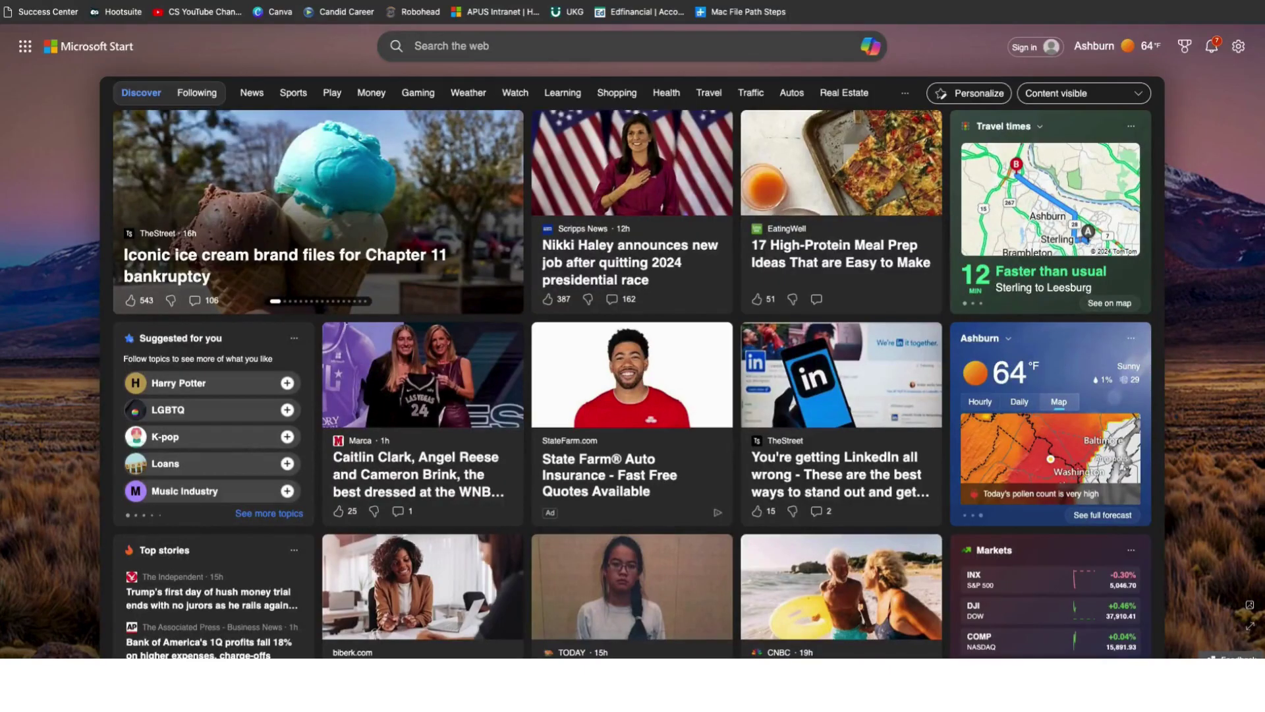
- Search the web for 'National museum of african art jobs' from Edge's address bar
{"action": "key", "text": "ctrl+l"}
{"action": "type", "text": "National museu"}
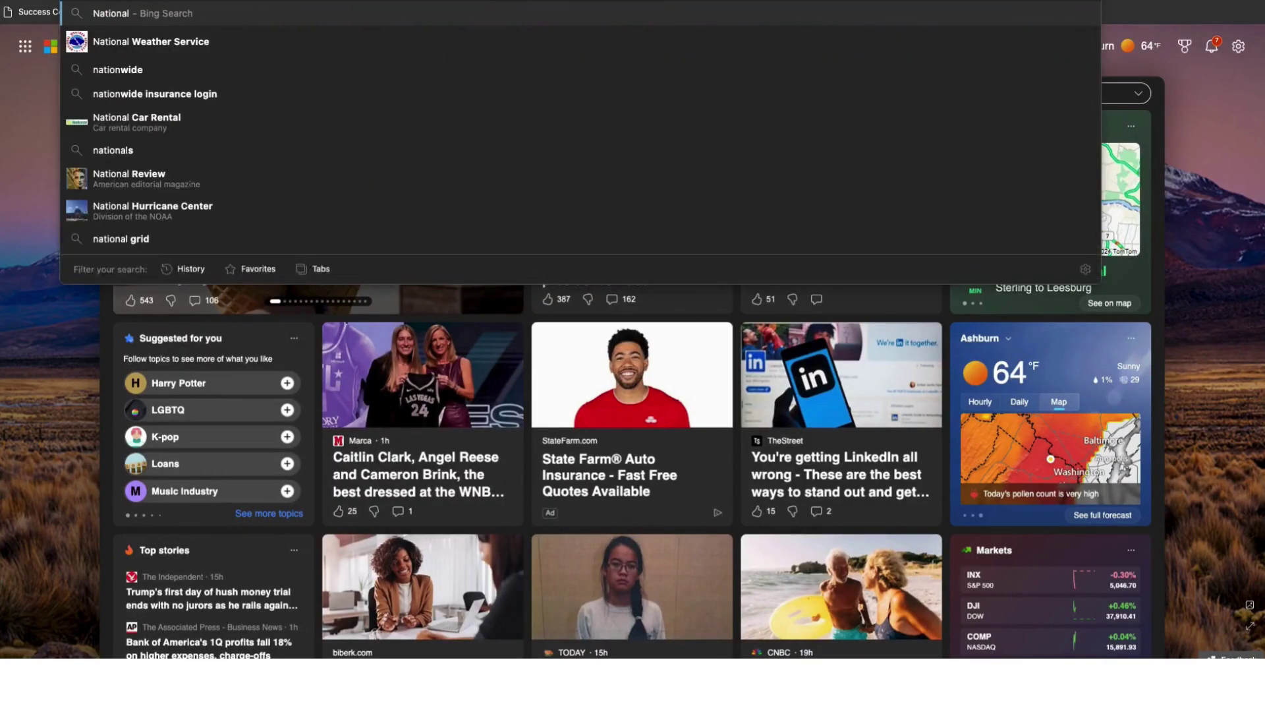
{"action": "type", "text": "m of african art jobs"}
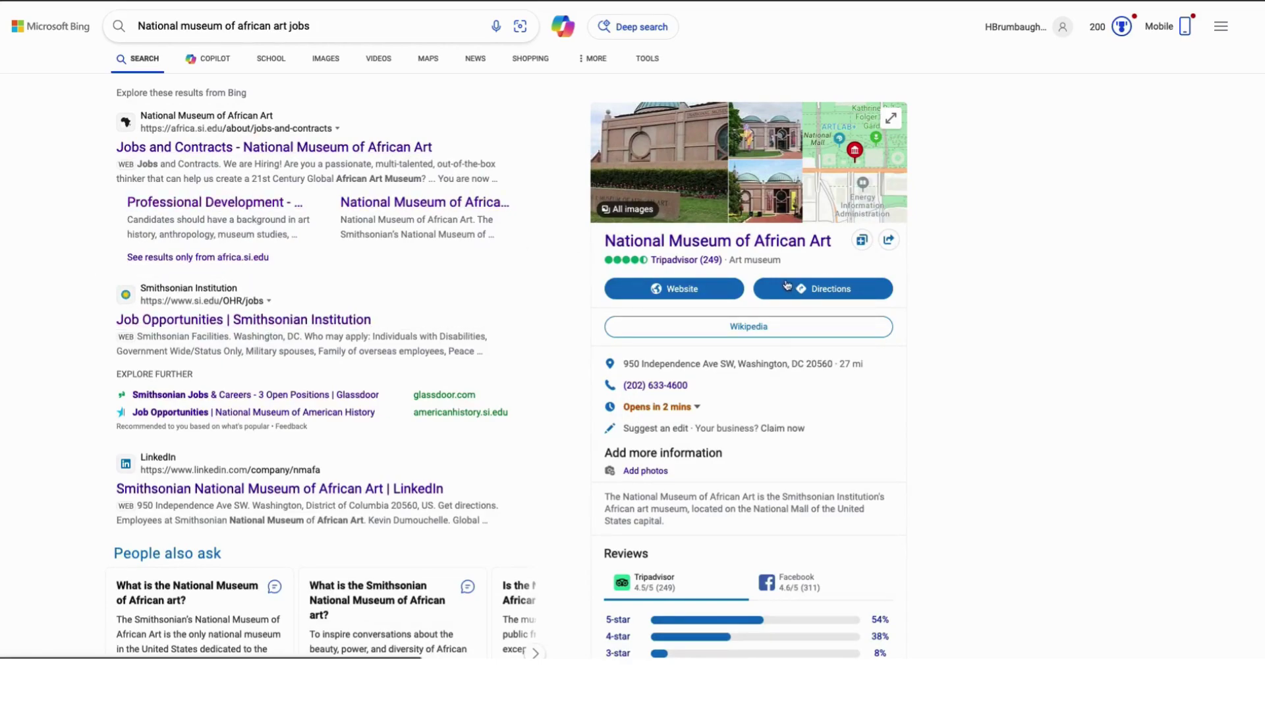
- Scroll the Assistant Director posting and copy its duties through qualifications text
{"action": "scroll", "coordinate": [267, 458], "scroll_direction": "down", "scroll_amount": 1}
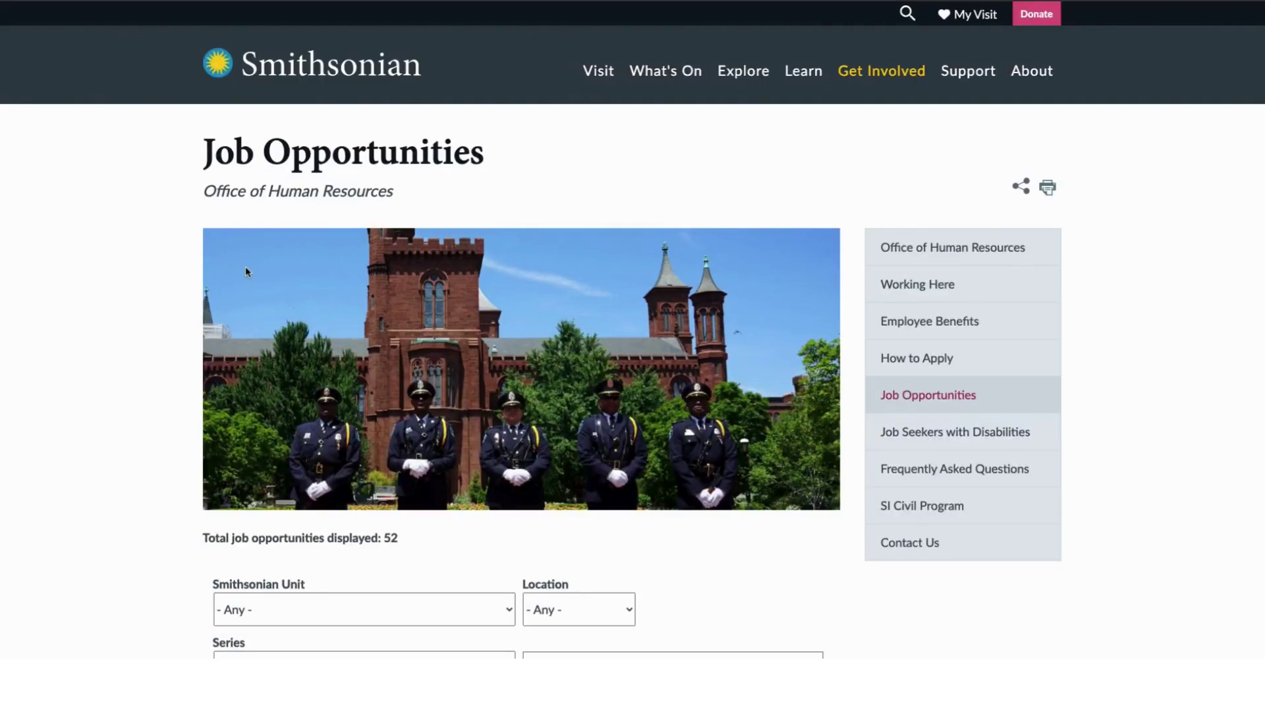
{"action": "scroll", "coordinate": [398, 394], "scroll_direction": "down", "scroll_amount": 4}
{"action": "scroll", "coordinate": [398, 394], "scroll_direction": "down", "scroll_amount": 4}
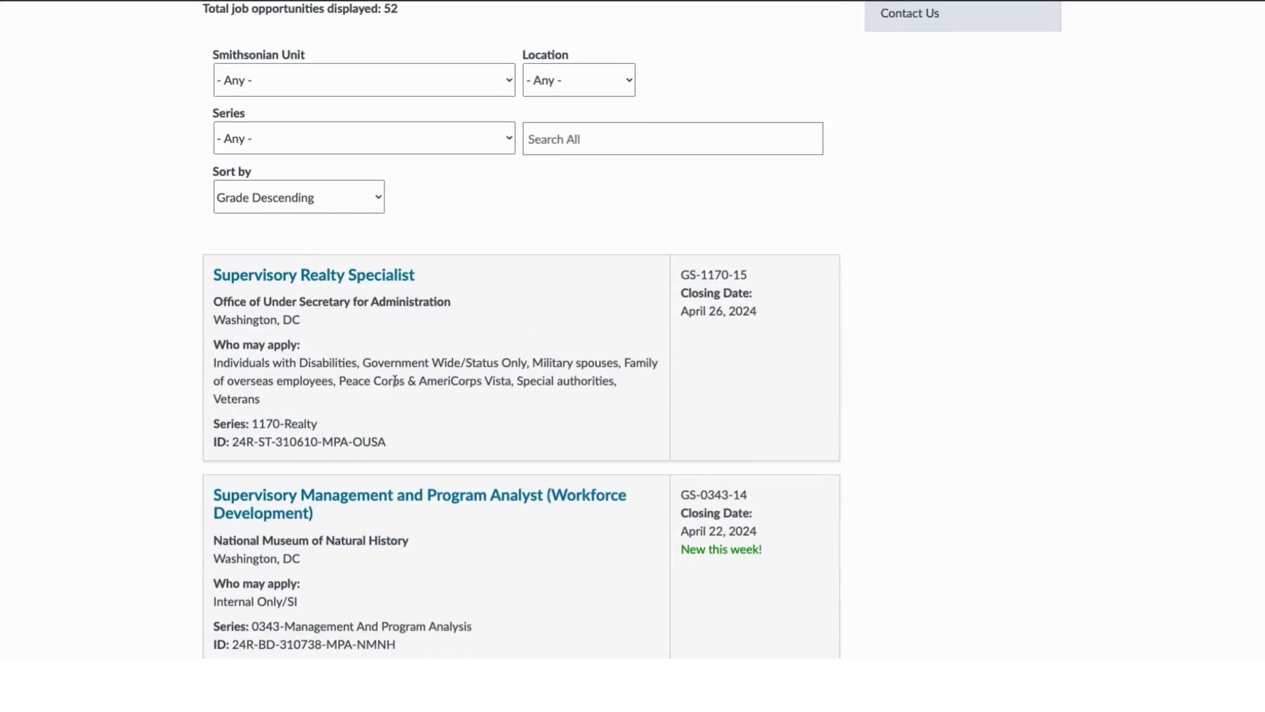
{"action": "scroll", "coordinate": [398, 389], "scroll_direction": "down", "scroll_amount": 2}
{"action": "scroll", "coordinate": [477, 399], "scroll_direction": "down", "scroll_amount": 3}
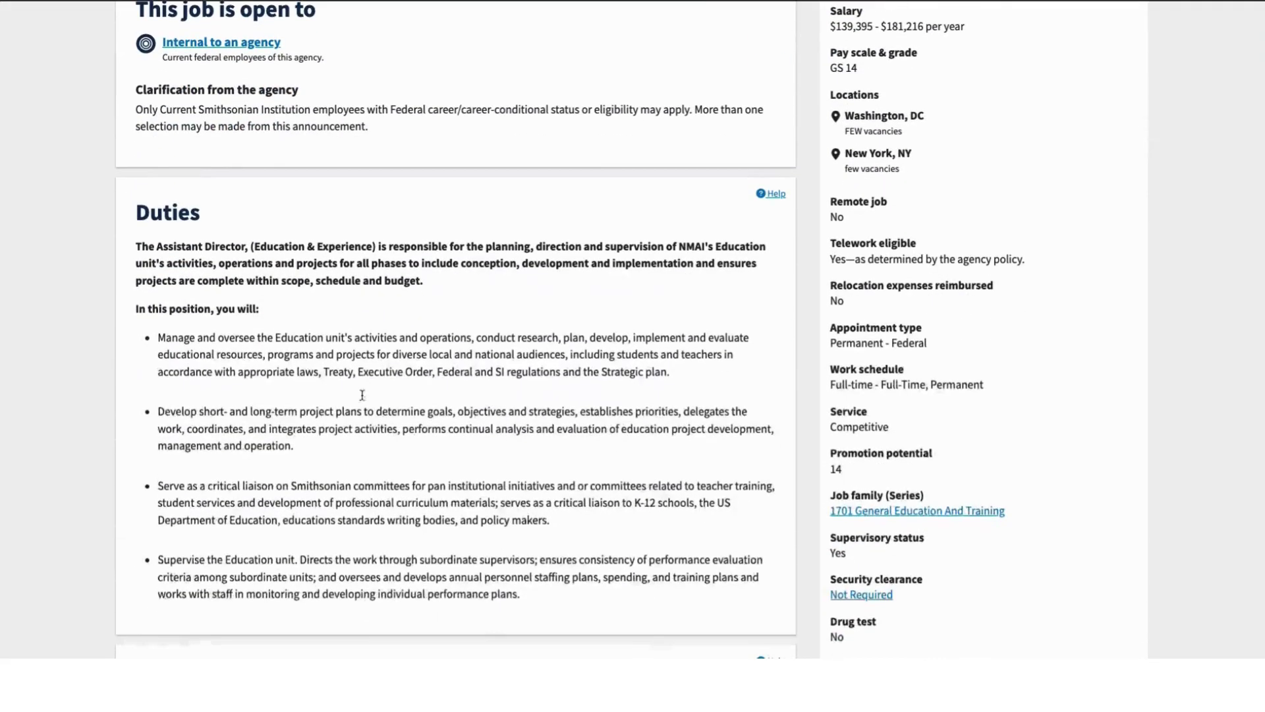
{"action": "left_click_drag", "start_coordinate": [139, 211], "coordinate": [690, 224]}
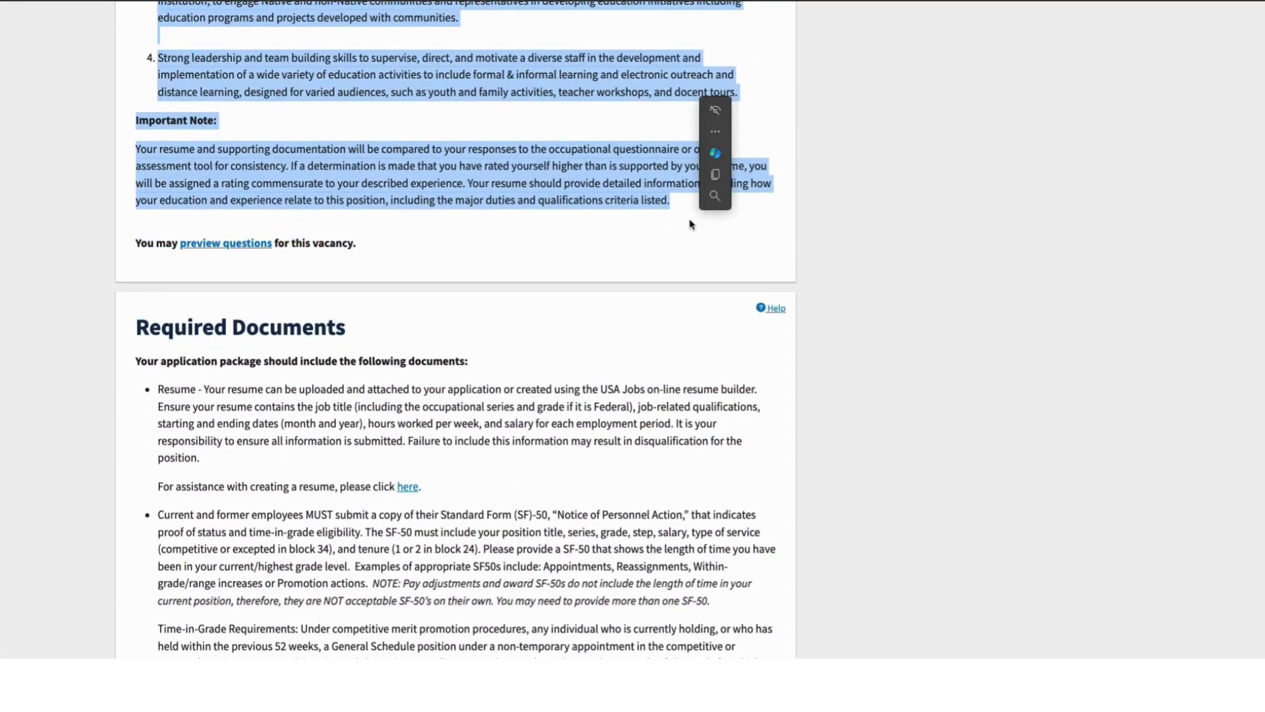
{"action": "key", "text": "ctrl+c"}
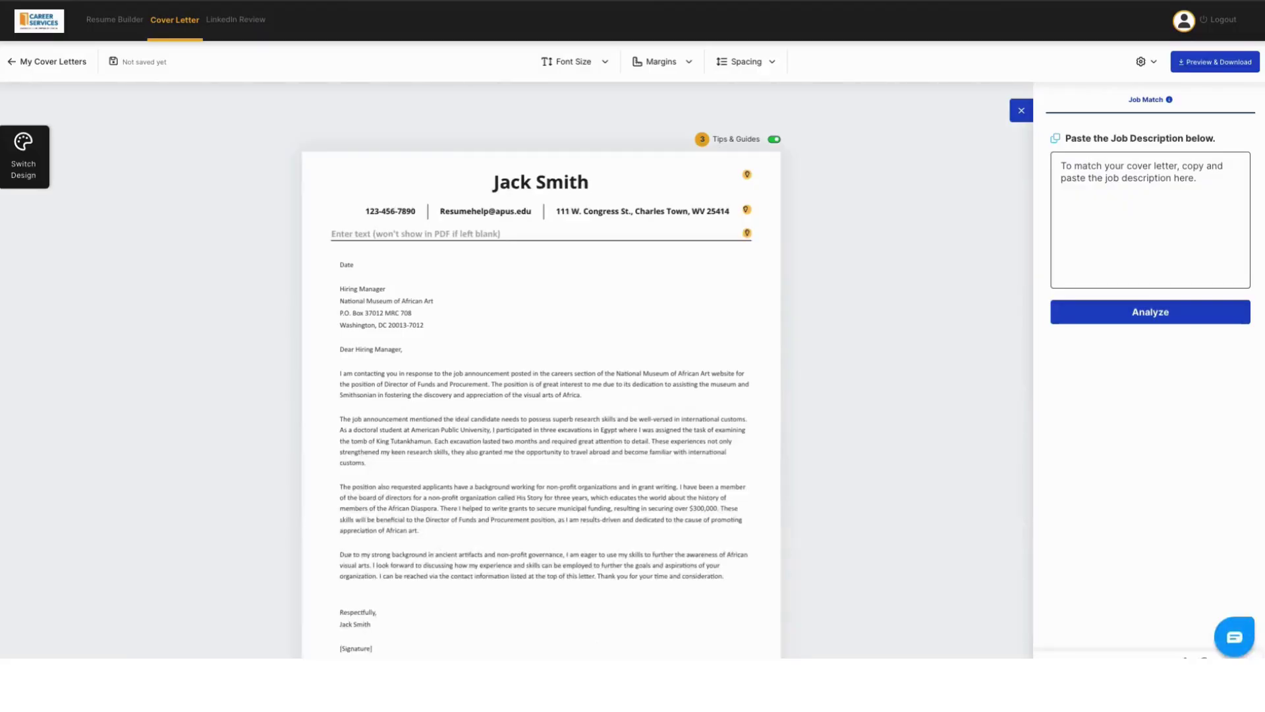
- Paste the copied posting into Job Match and analyze it, yielding a 10% match
{"action": "key", "text": "ctrl+v"}
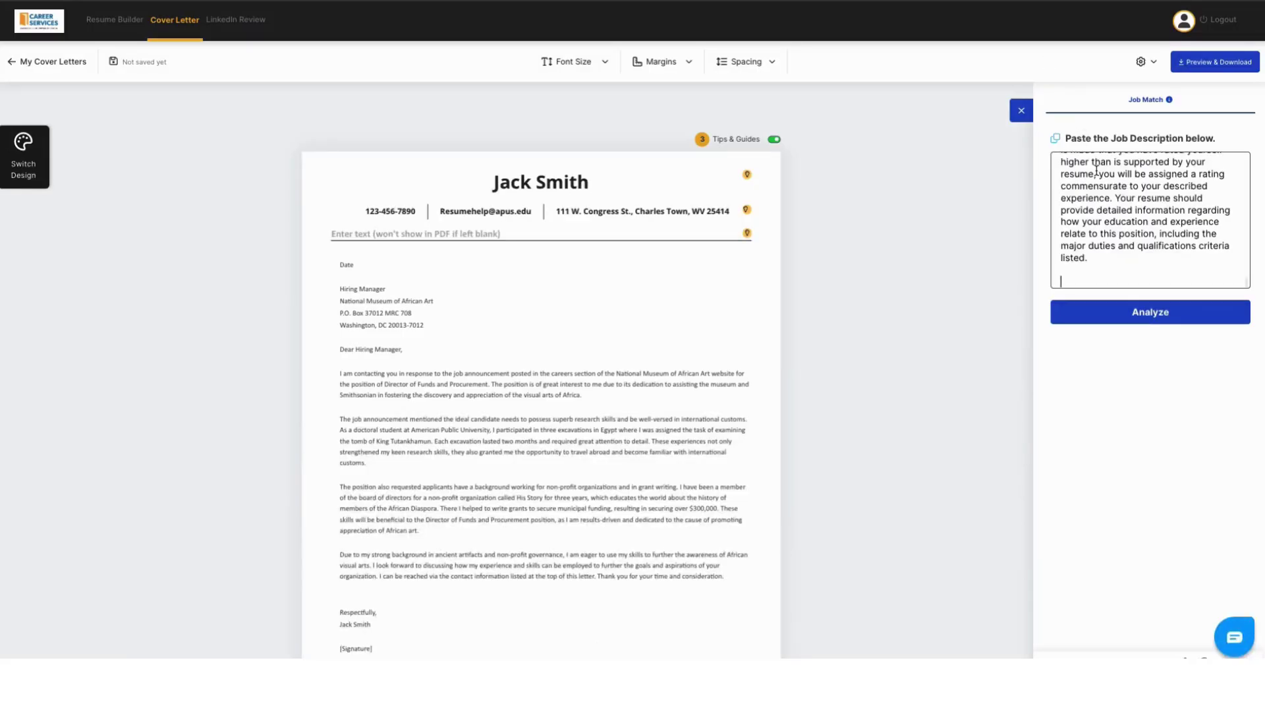
{"action": "left_click", "coordinate": [1158, 318]}
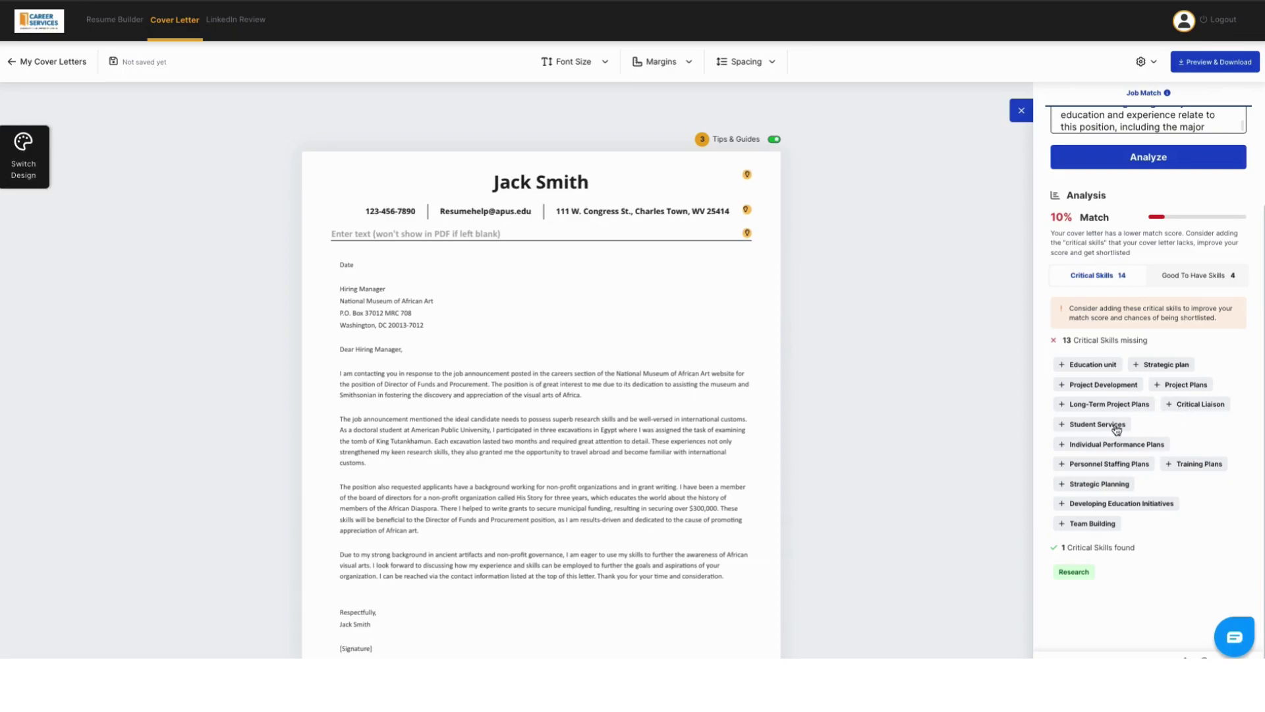
- Insert the Education unit skill into the letter body, then delete that bullet again
{"action": "left_click", "coordinate": [1095, 427]}
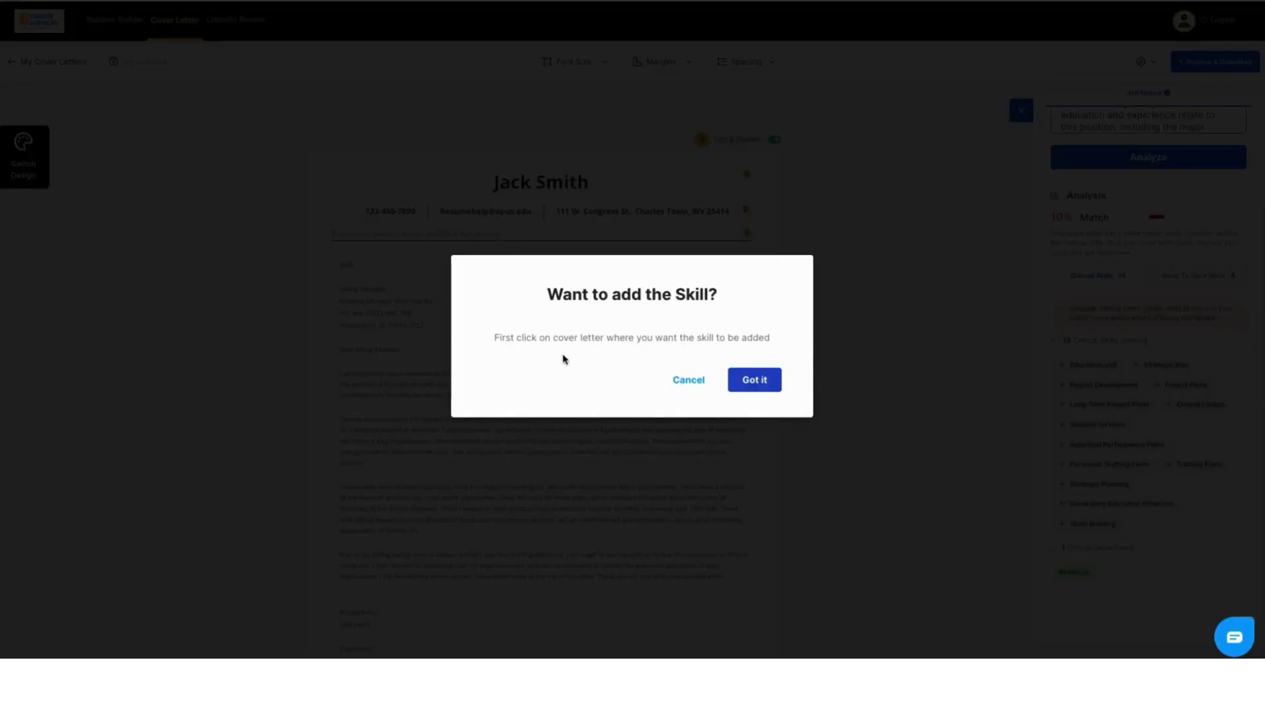
{"action": "left_click", "coordinate": [751, 379]}
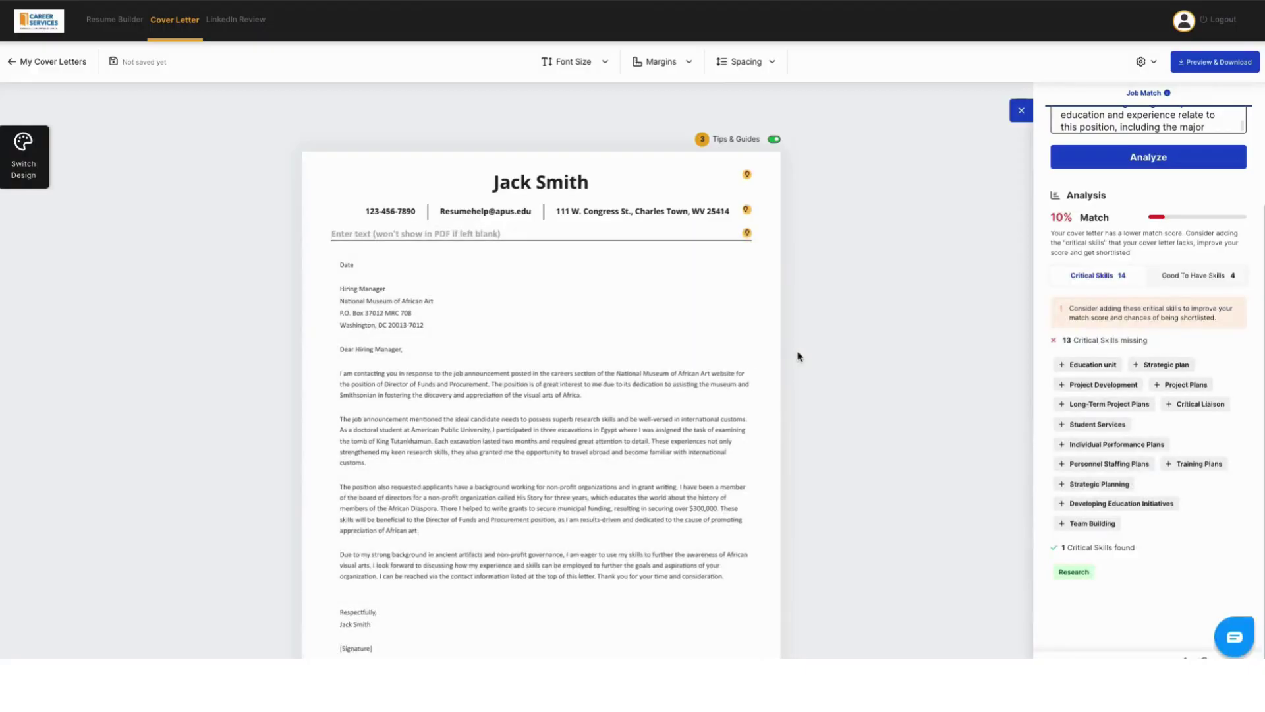
{"action": "scroll", "coordinate": [535, 503], "scroll_direction": "down", "scroll_amount": 2}
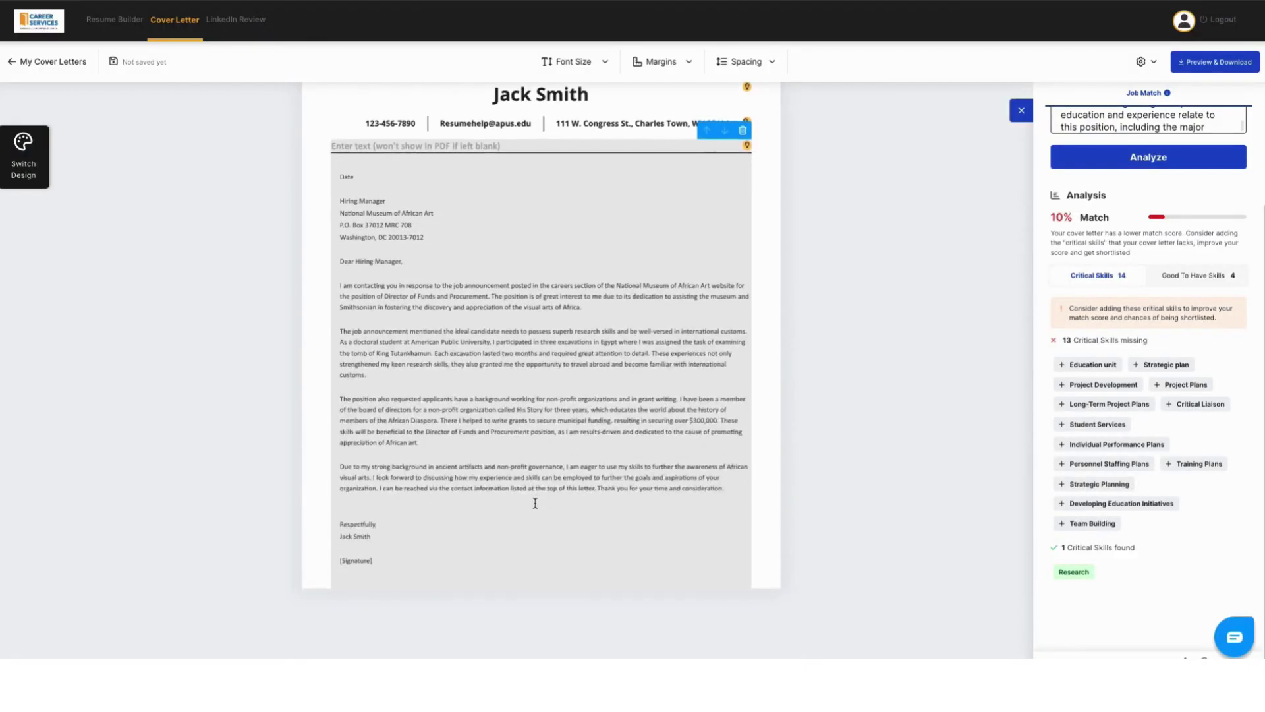
{"action": "left_click", "coordinate": [592, 408]}
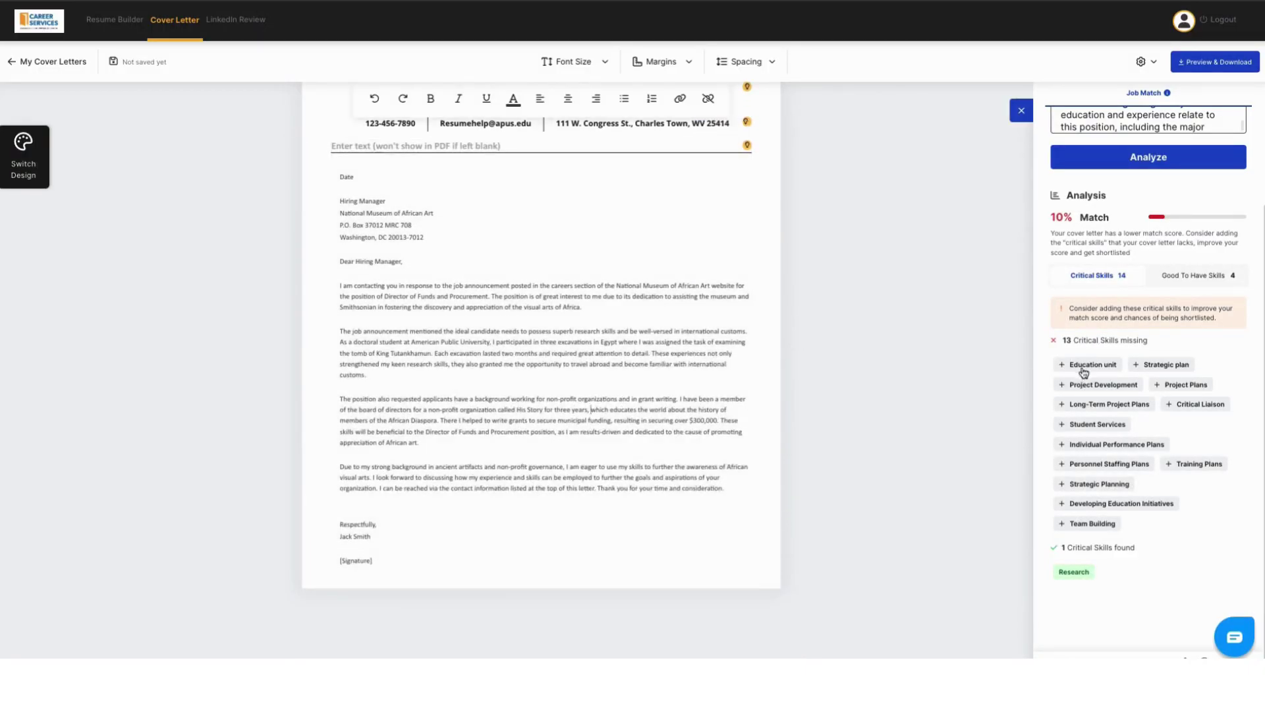
{"action": "left_click", "coordinate": [1083, 366]}
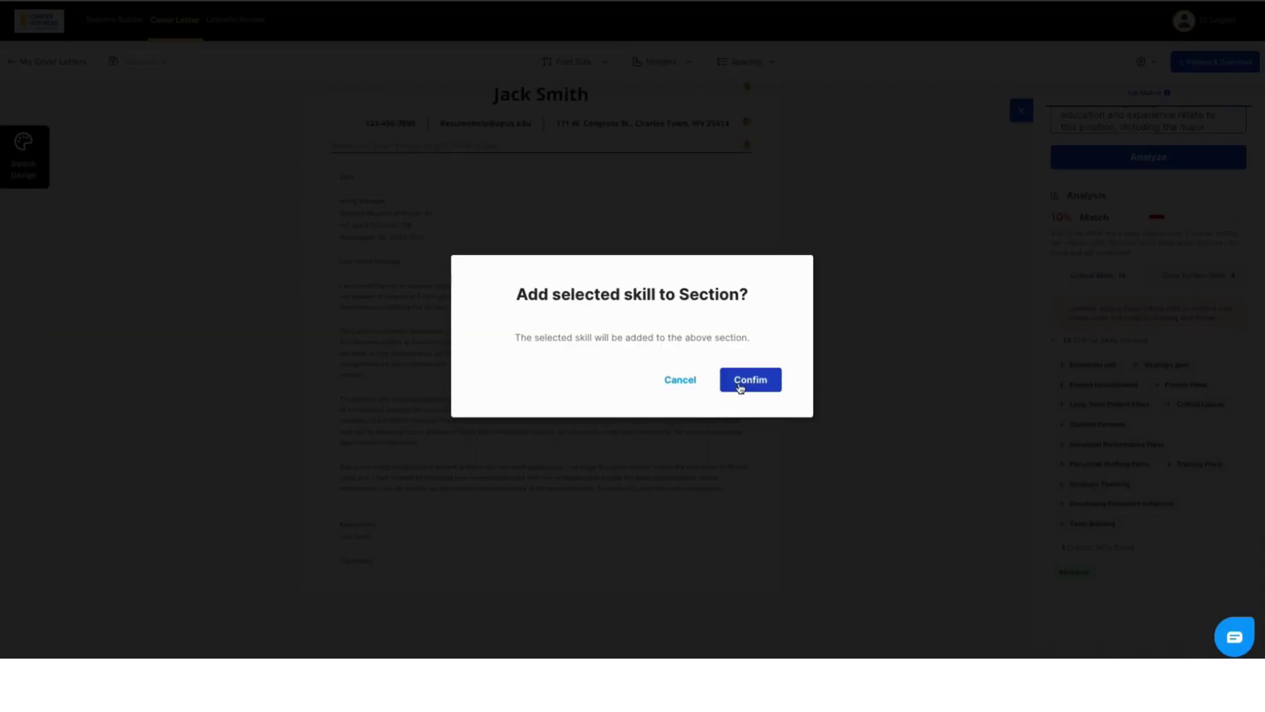
{"action": "left_click", "coordinate": [743, 386]}
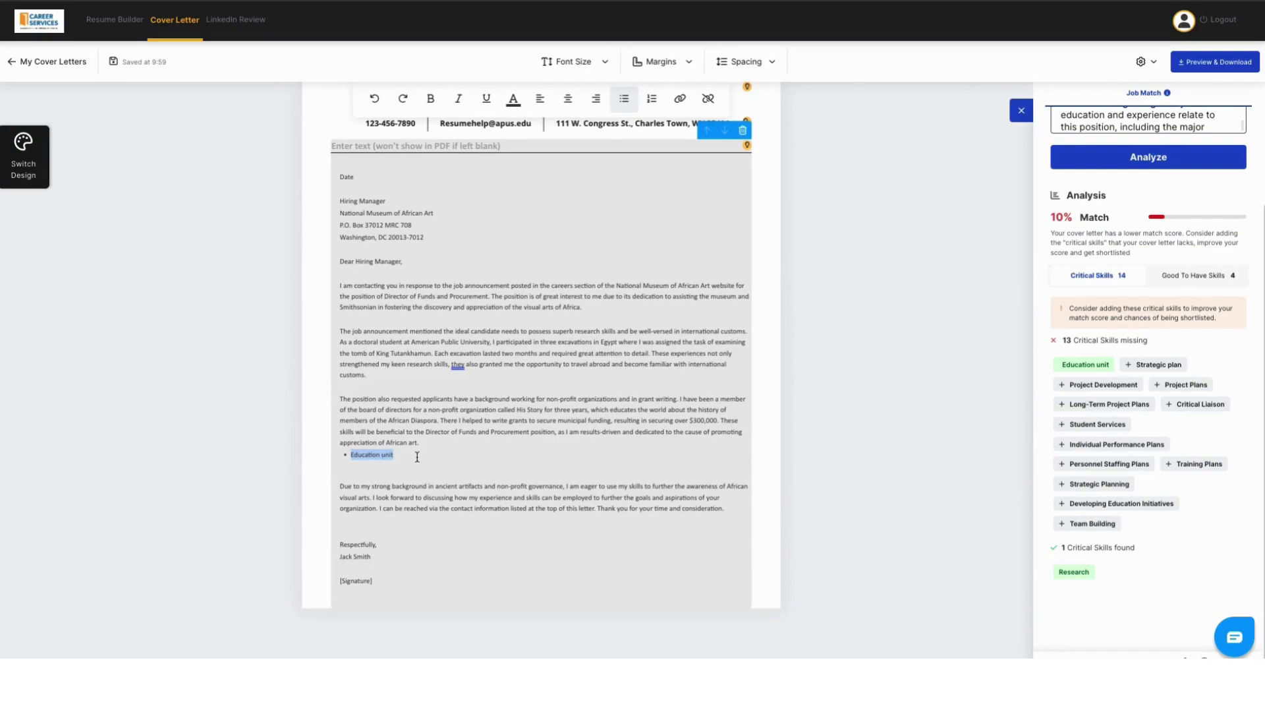
{"action": "key", "text": "BackSpace"}
{"action": "key", "text": "BackSpace"}
{"action": "key", "text": "BackSpace"}
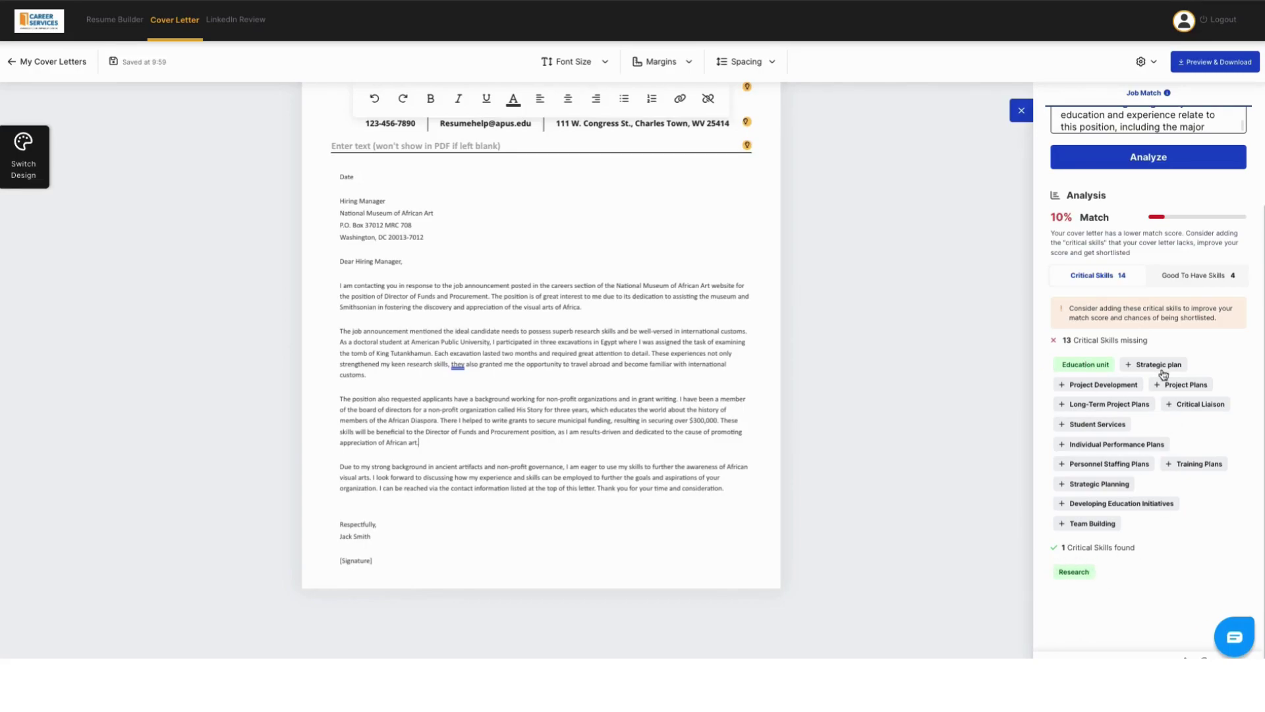
- Review the Good To Have and critical missing skills, then close the Job Match panel
{"action": "left_click", "coordinate": [1180, 280]}
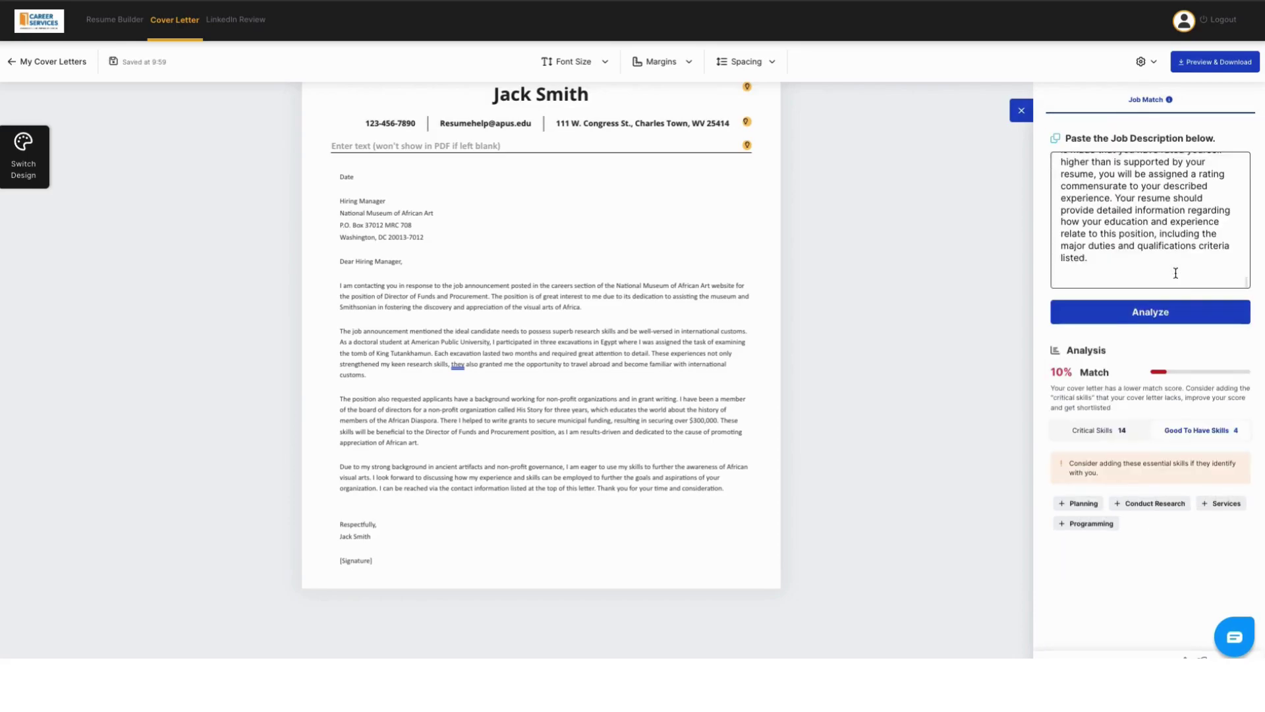
{"action": "scroll", "coordinate": [1146, 520], "scroll_direction": "down", "scroll_amount": 1}
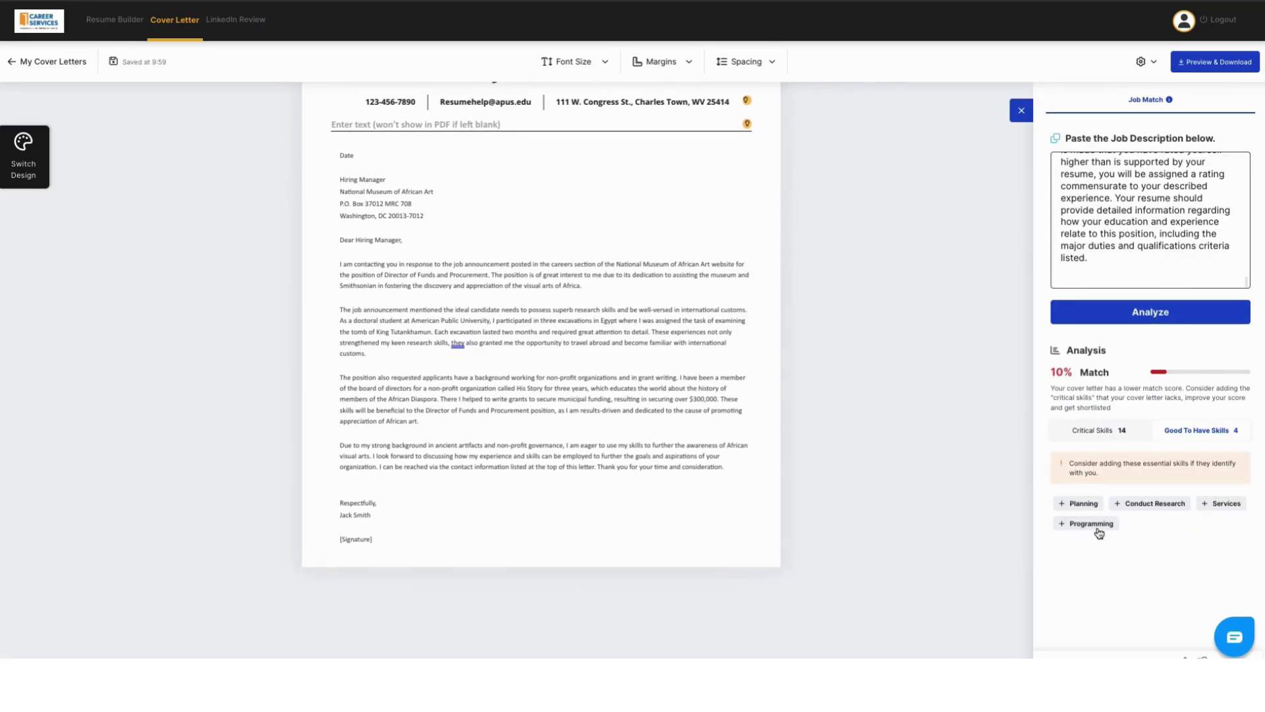
{"action": "scroll", "coordinate": [1111, 515], "scroll_direction": "up", "scroll_amount": 2}
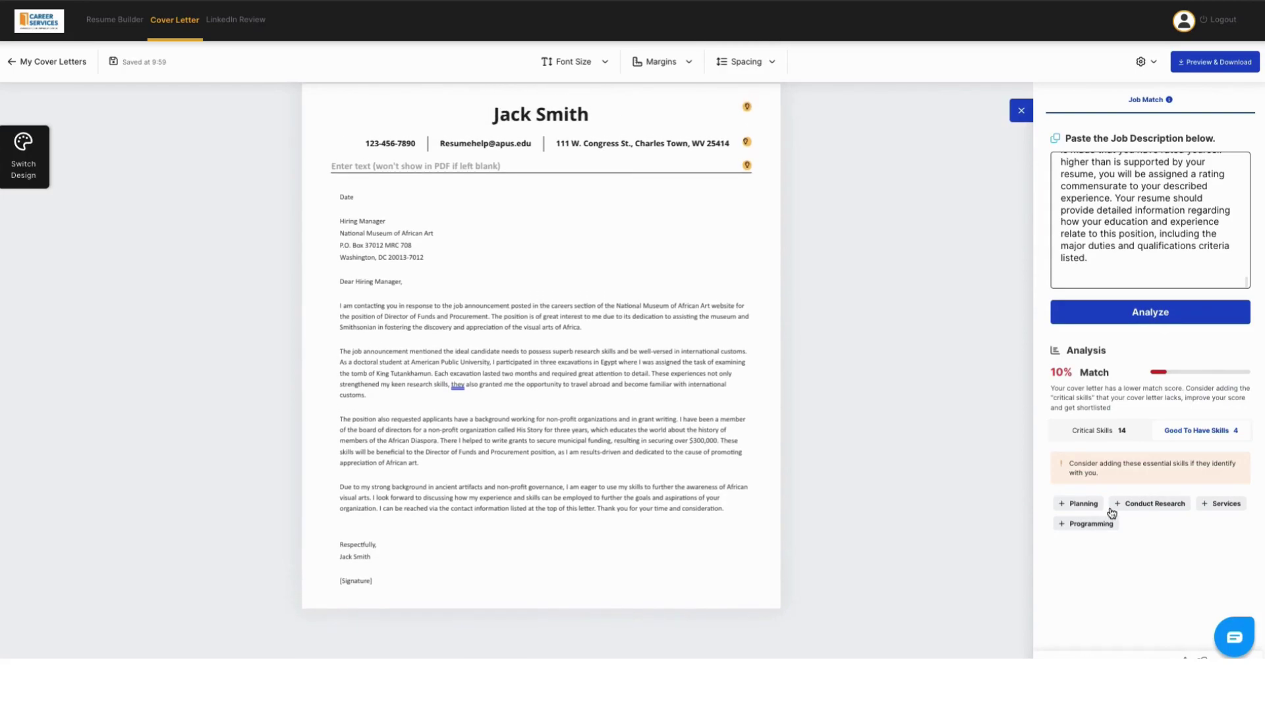
{"action": "left_click", "coordinate": [1112, 432]}
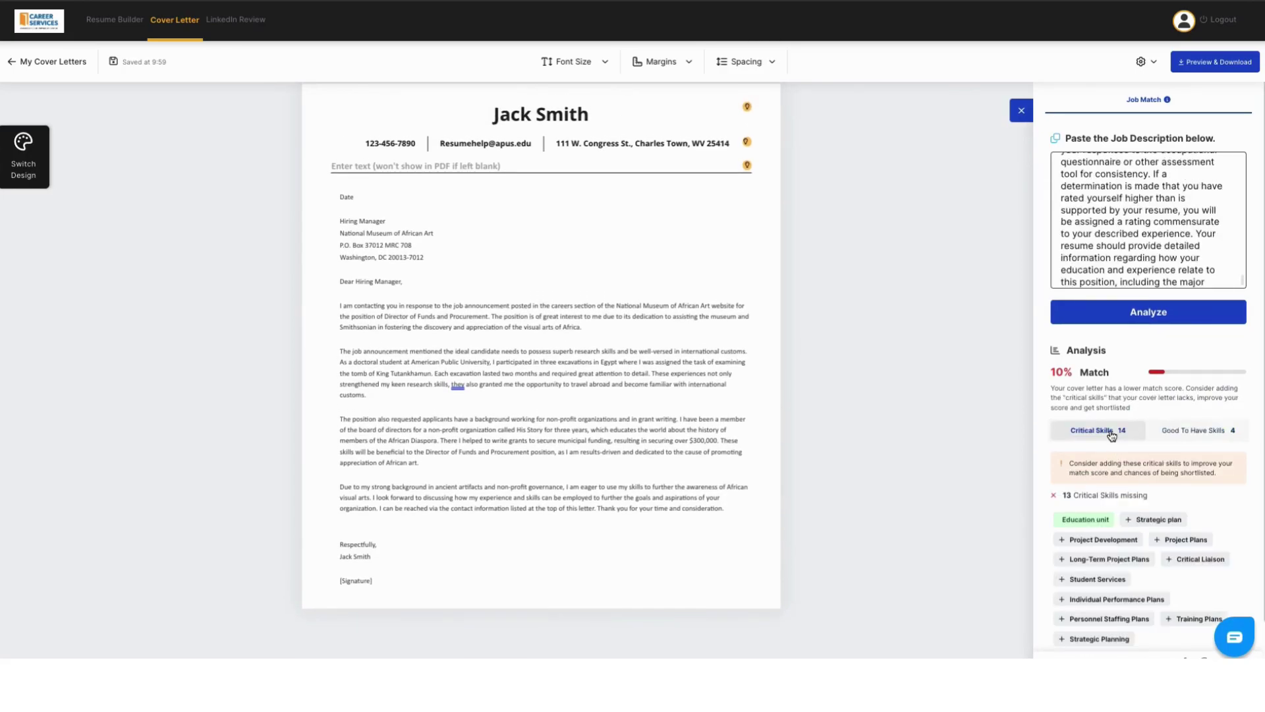
{"action": "left_click", "coordinate": [1019, 113]}
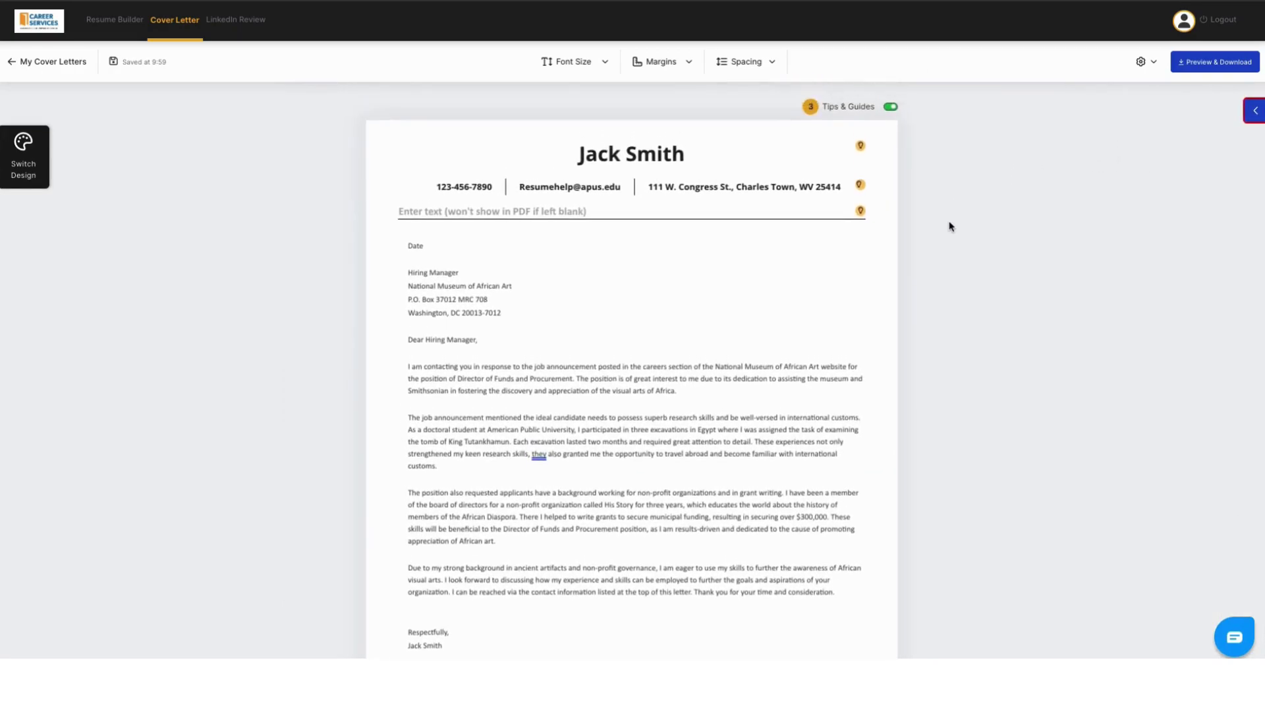
- Start and dismiss the Product Tour from settings, then open the Preview & Download view
{"action": "scroll", "coordinate": [949, 226], "scroll_direction": "down", "scroll_amount": 3}
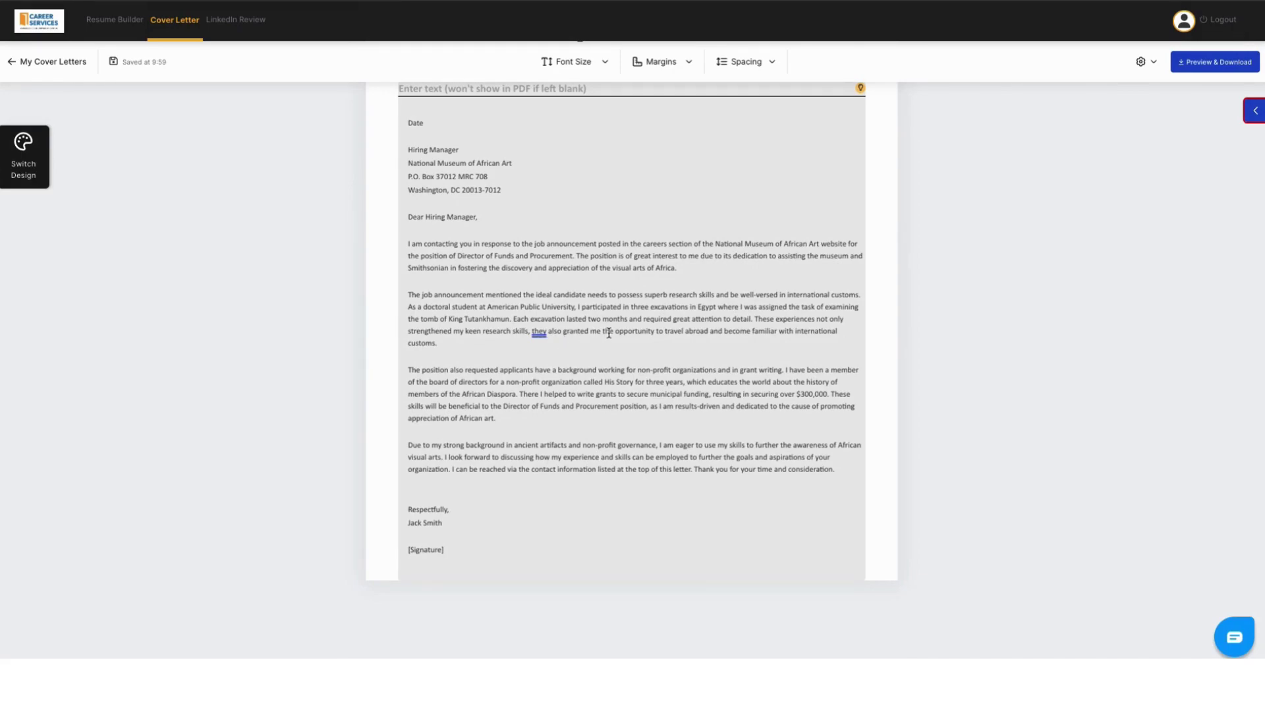
{"action": "scroll", "coordinate": [607, 331], "scroll_direction": "up", "scroll_amount": 2}
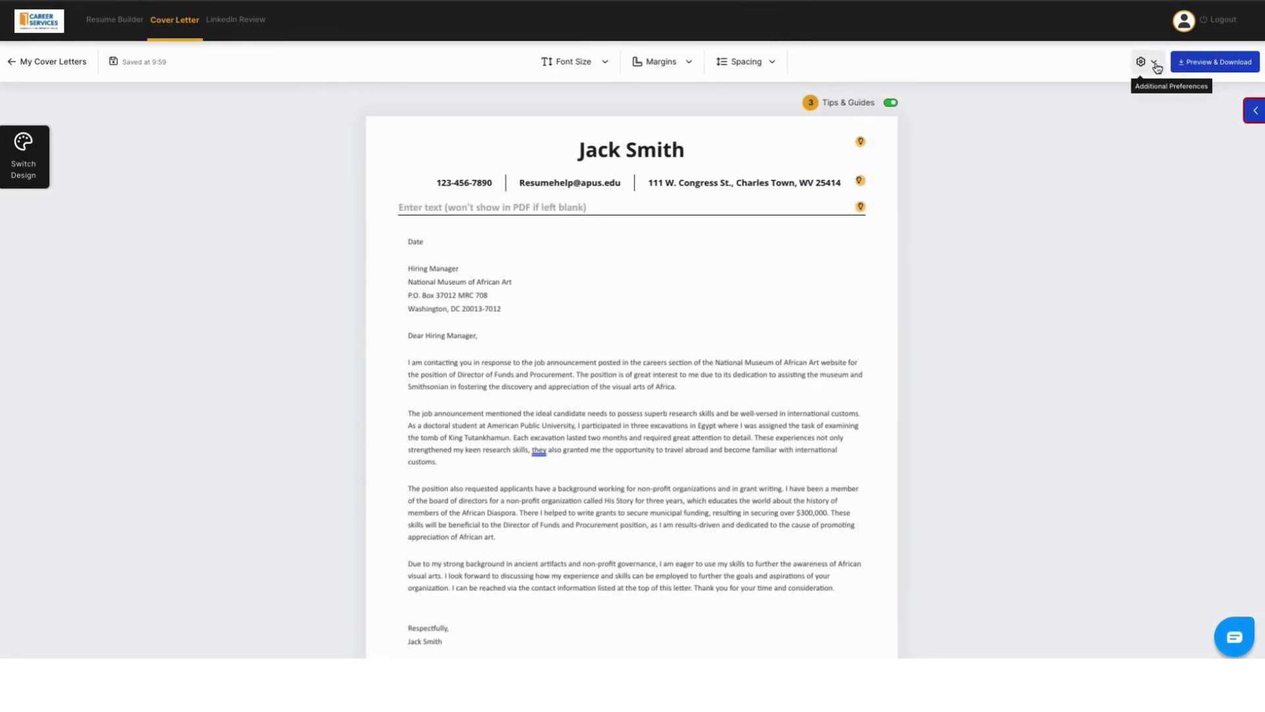
{"action": "left_click", "coordinate": [1157, 68]}
{"action": "mouse_move", "coordinate": [1144, 145]}
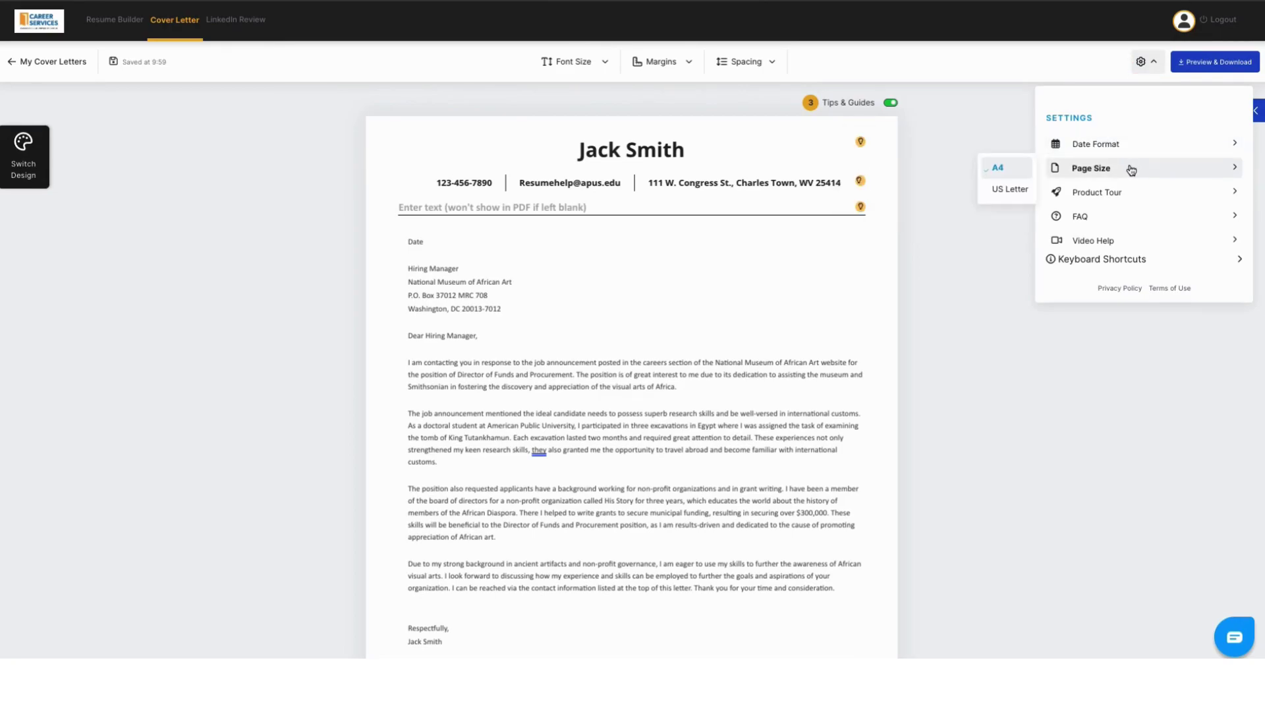
{"action": "left_click", "coordinate": [1129, 192]}
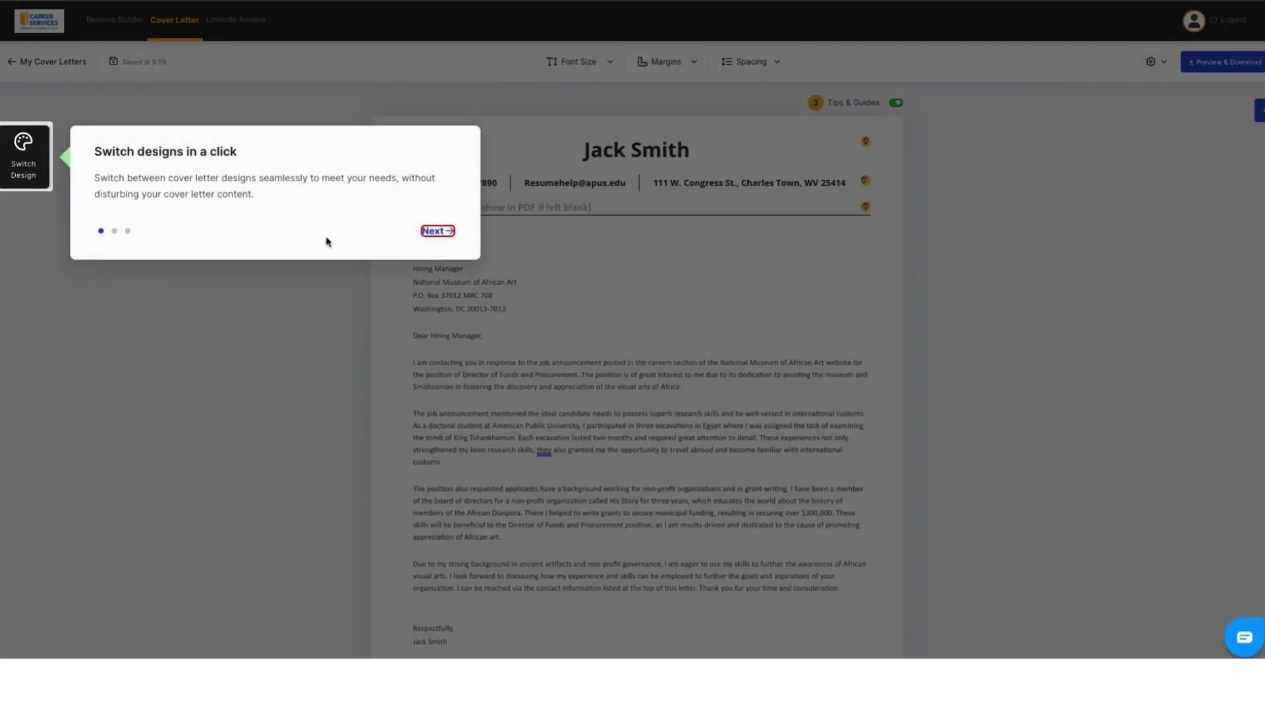
{"action": "left_click", "coordinate": [437, 411]}
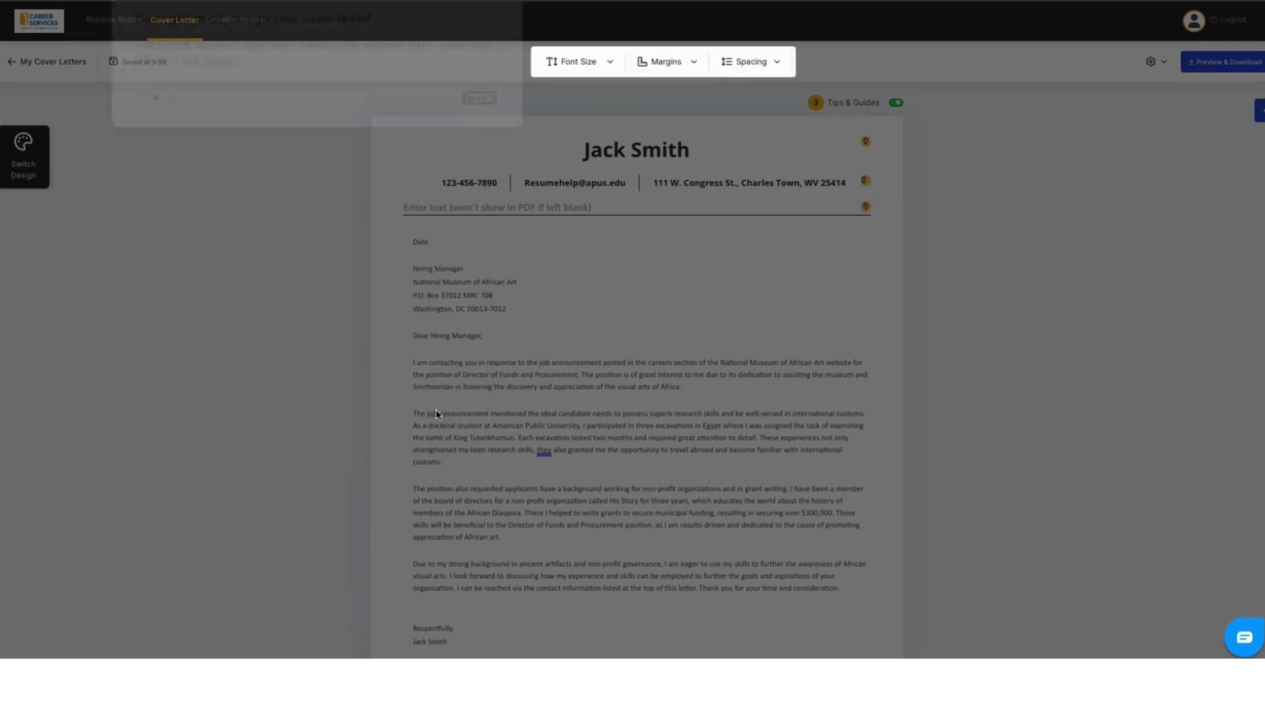
{"action": "left_click", "coordinate": [901, 377]}
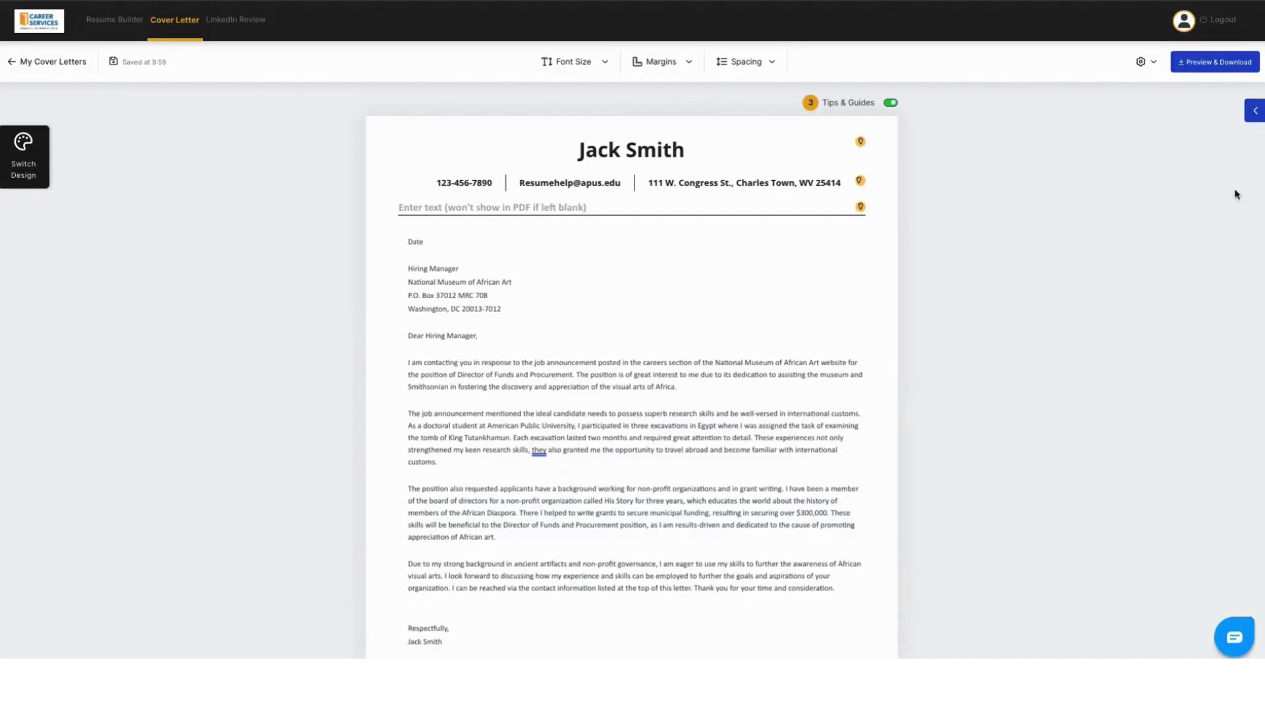
{"action": "left_click", "coordinate": [1150, 66]}
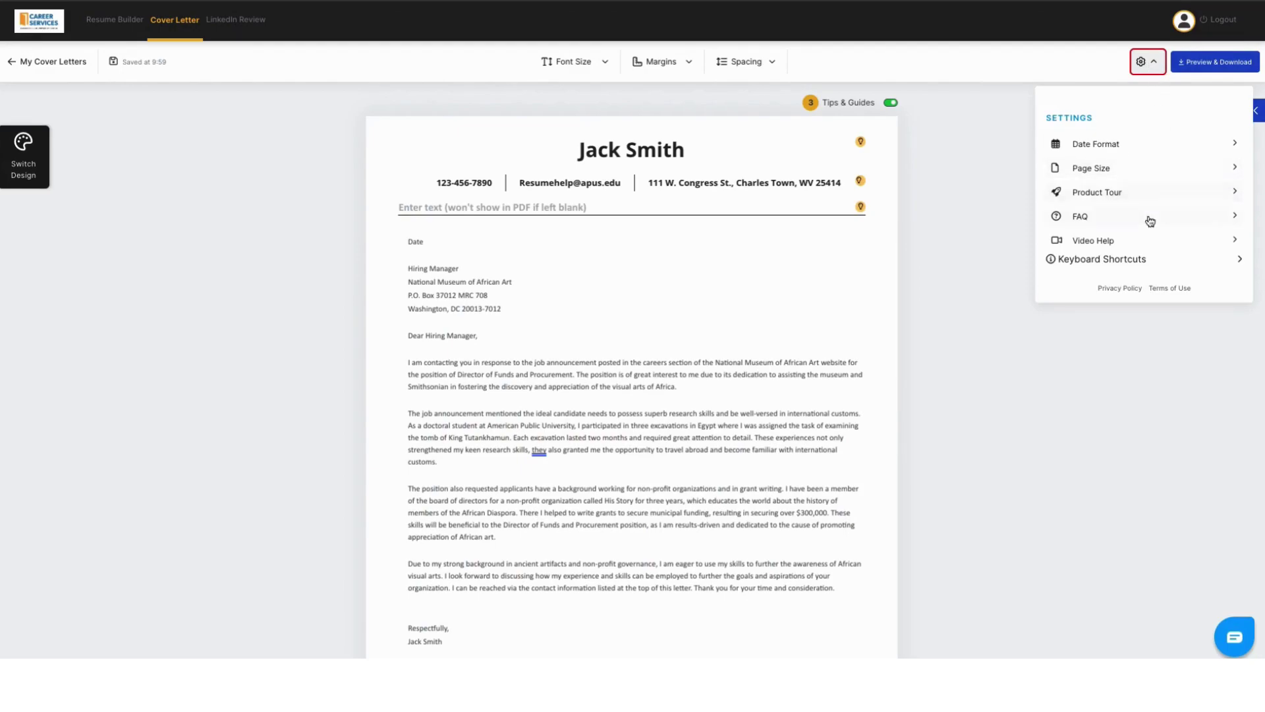
{"action": "left_click", "coordinate": [1227, 66]}
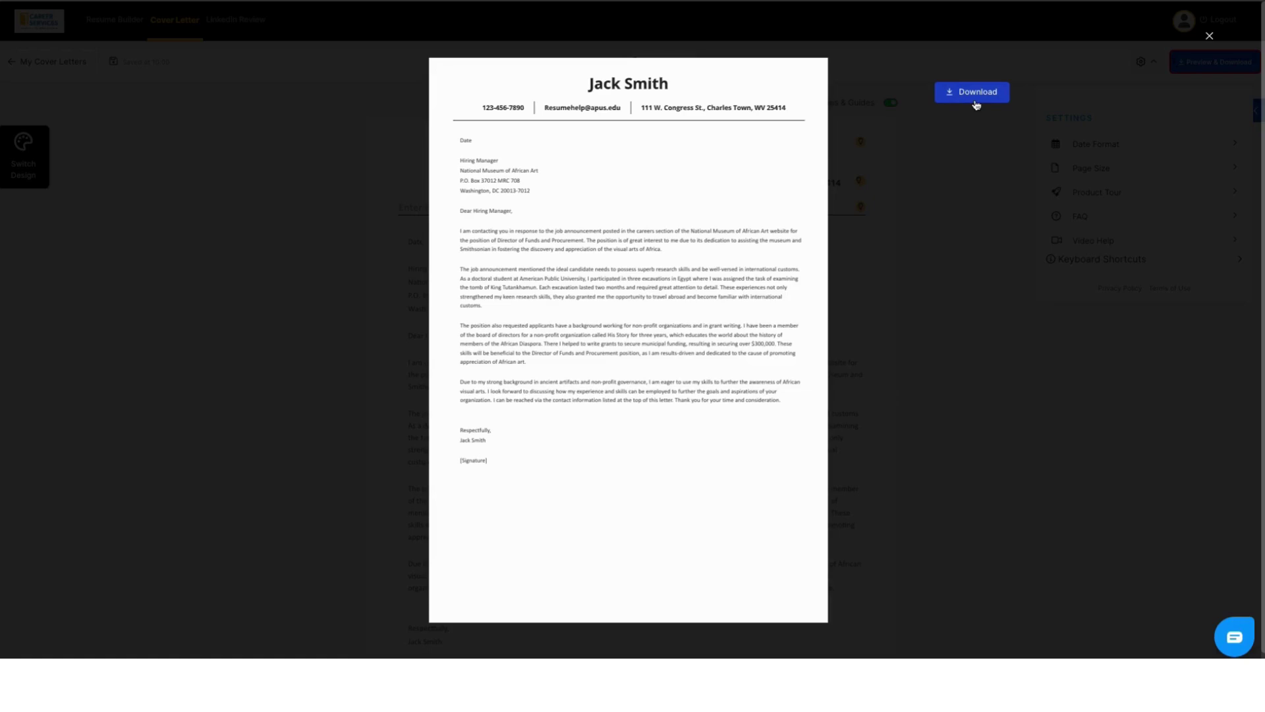
{"action": "left_click", "coordinate": [1209, 35]}
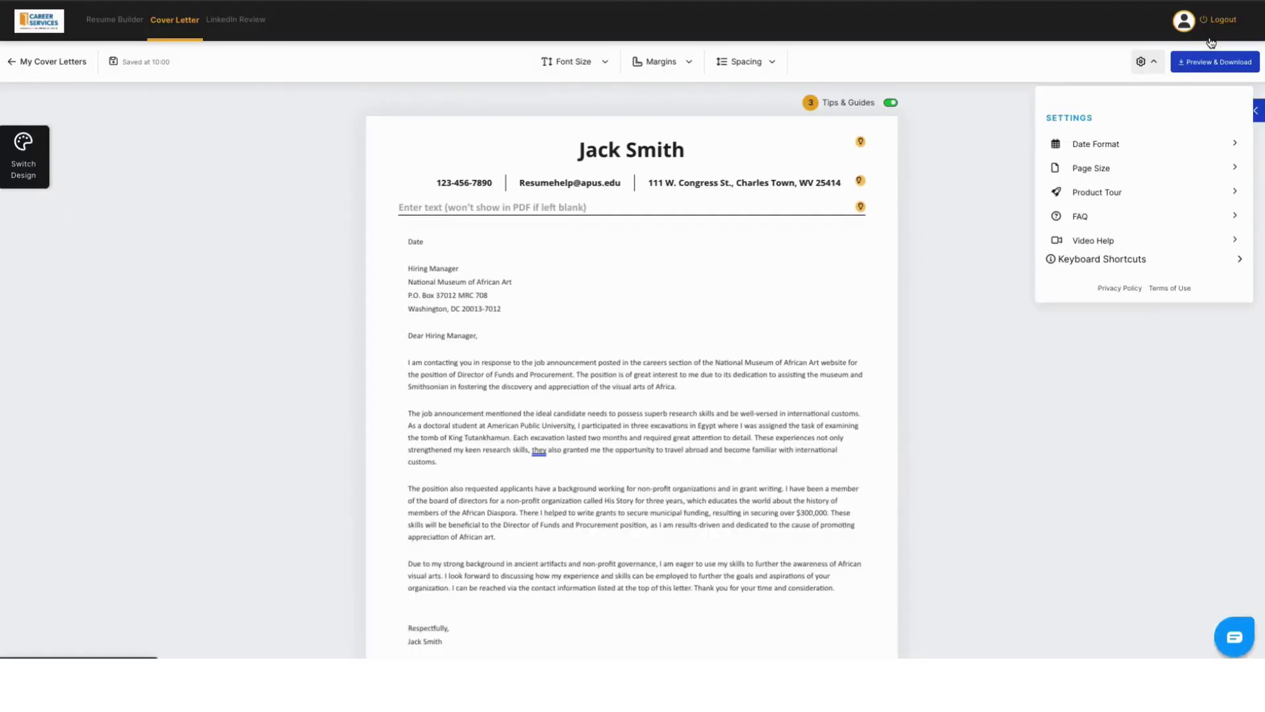